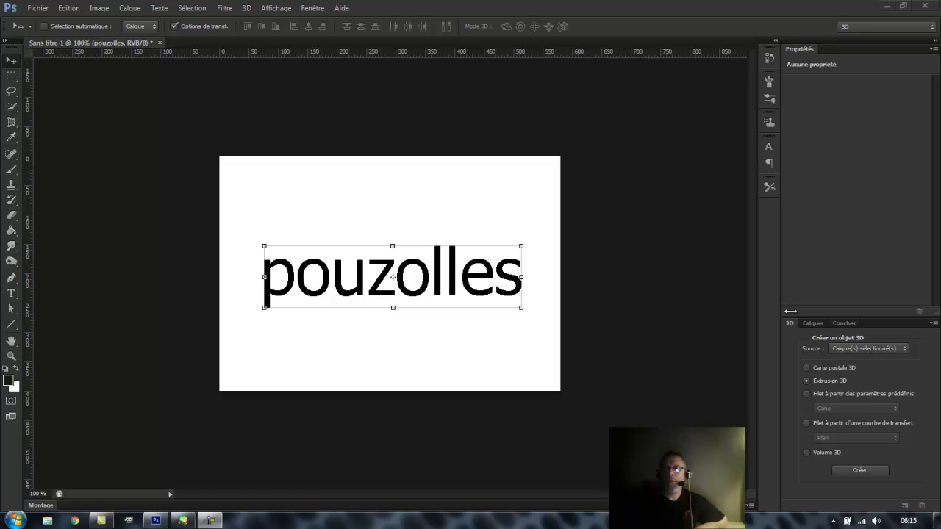
Try to create a new 3D extrusion from the Arrière-plan layer.
left_click(814, 324)
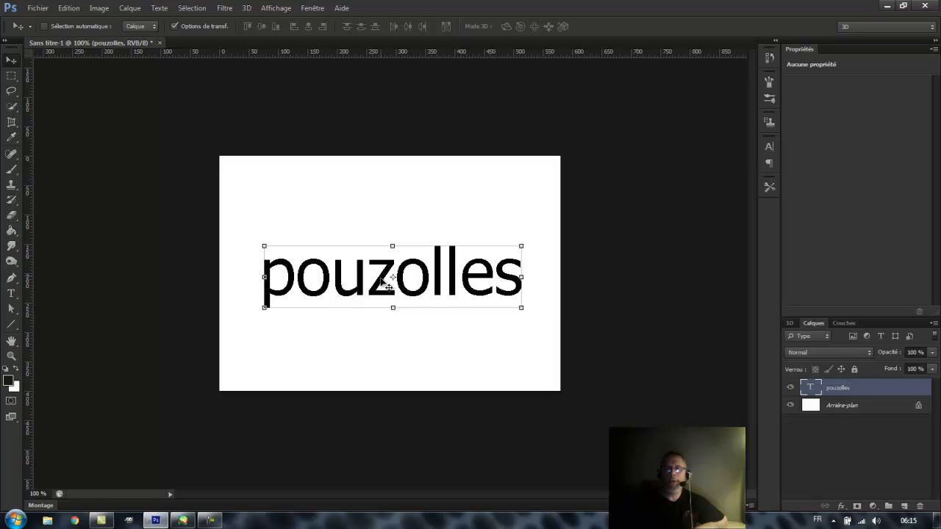
left_click(849, 409)
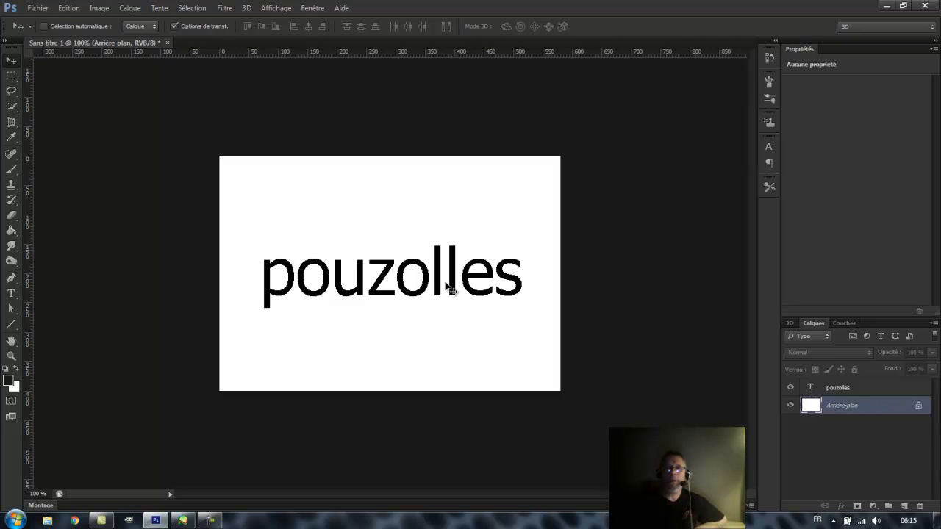
left_click(245, 8)
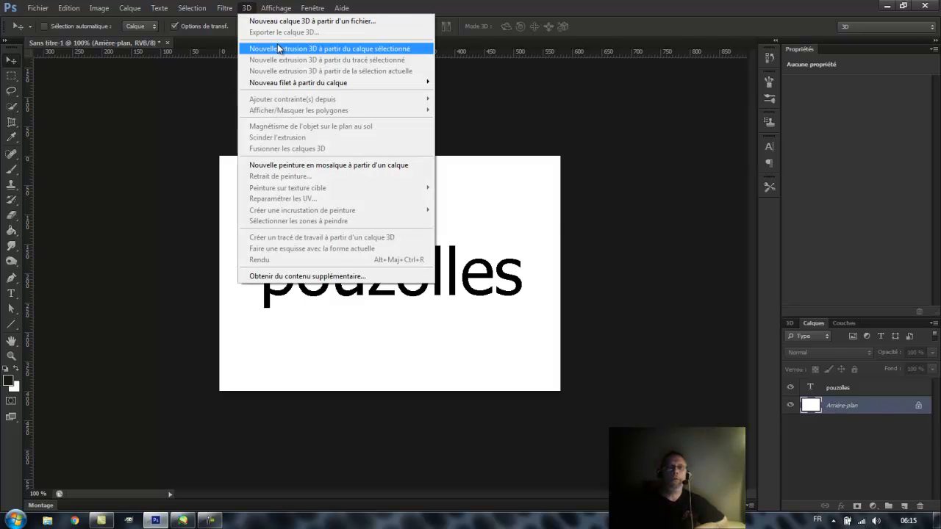
left_click(281, 52)
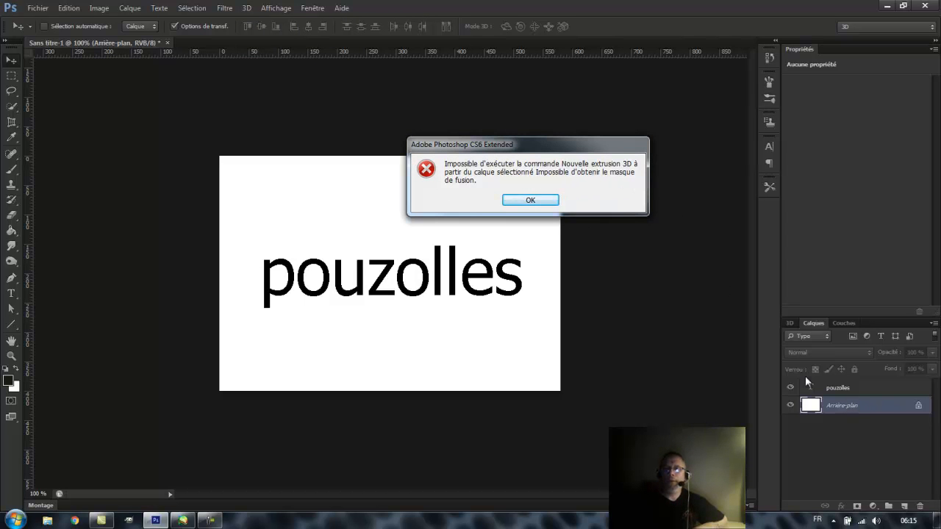
left_click(532, 200)
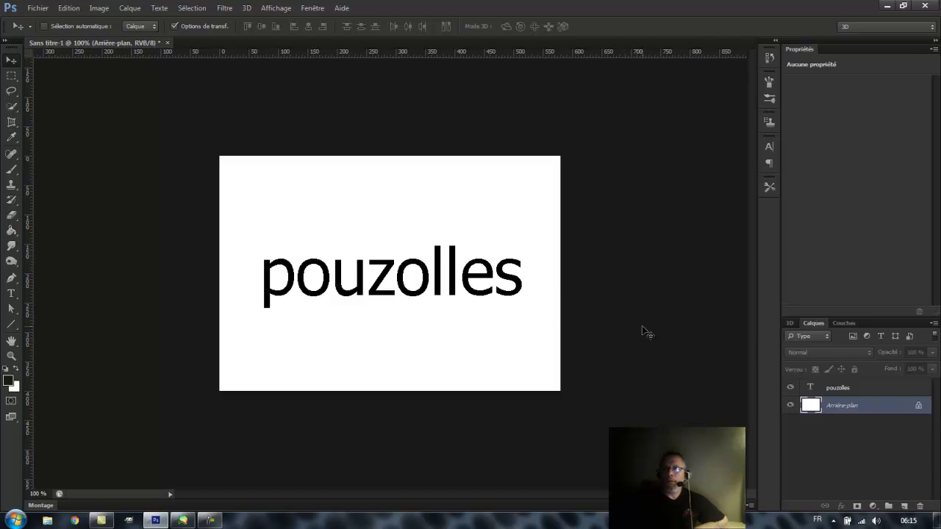
left_click(789, 323)
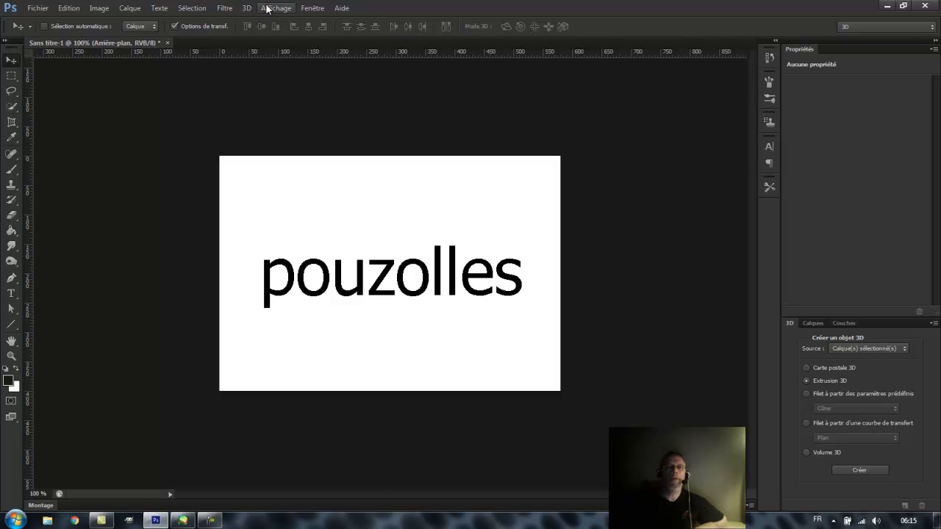
left_click(312, 8)
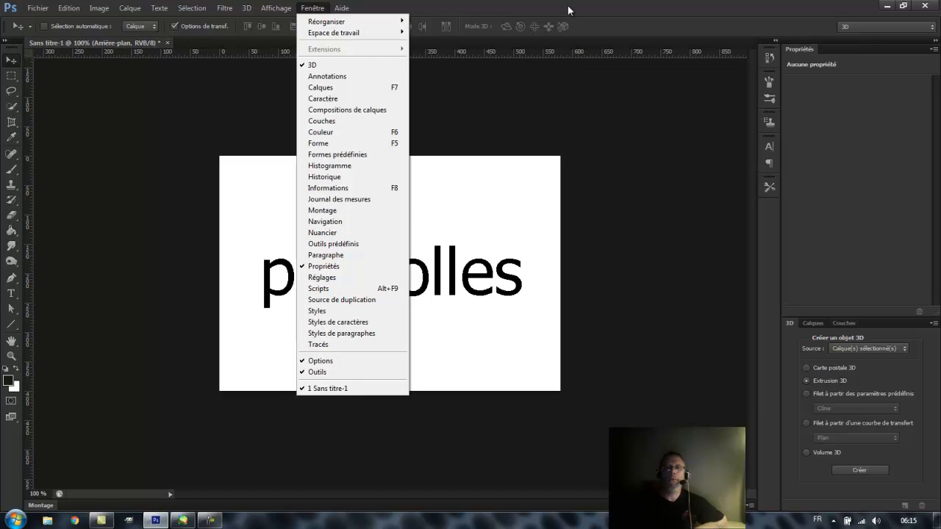
left_click(602, 3)
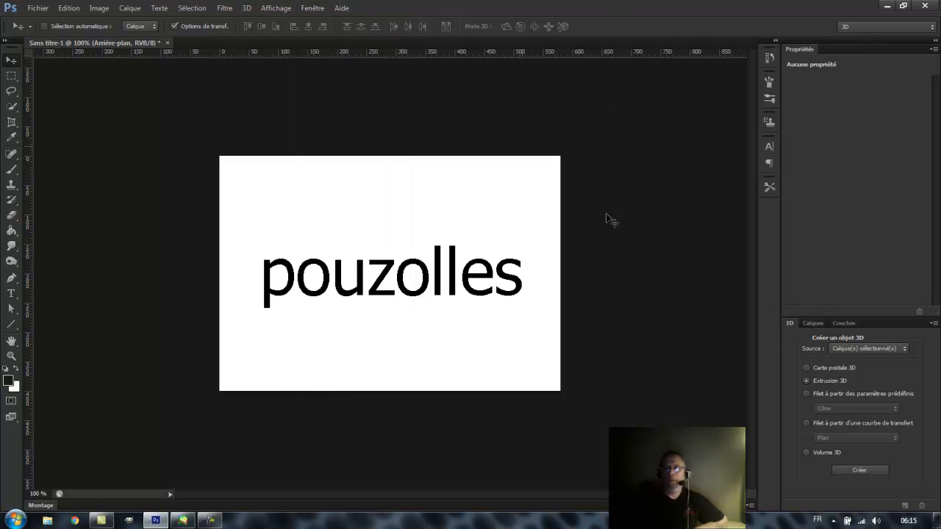
Select the pouzolles text layer and bring up its 3D object creation options.
left_click(813, 322)
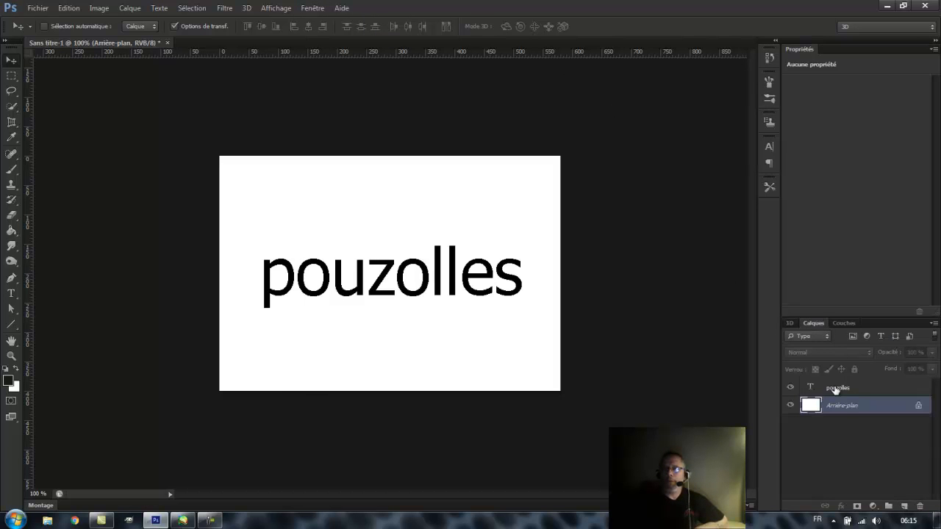
left_click(835, 388)
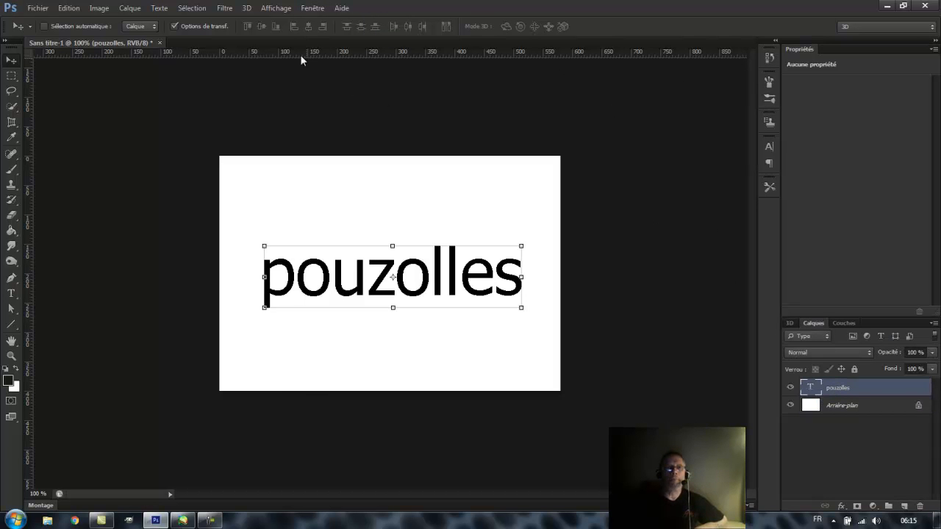
left_click(247, 8)
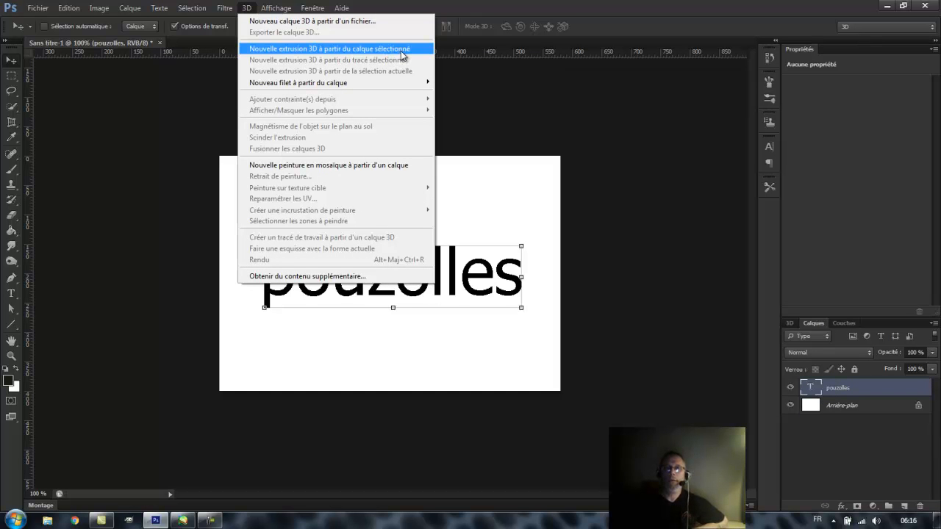
left_click(786, 319)
left_click(787, 321)
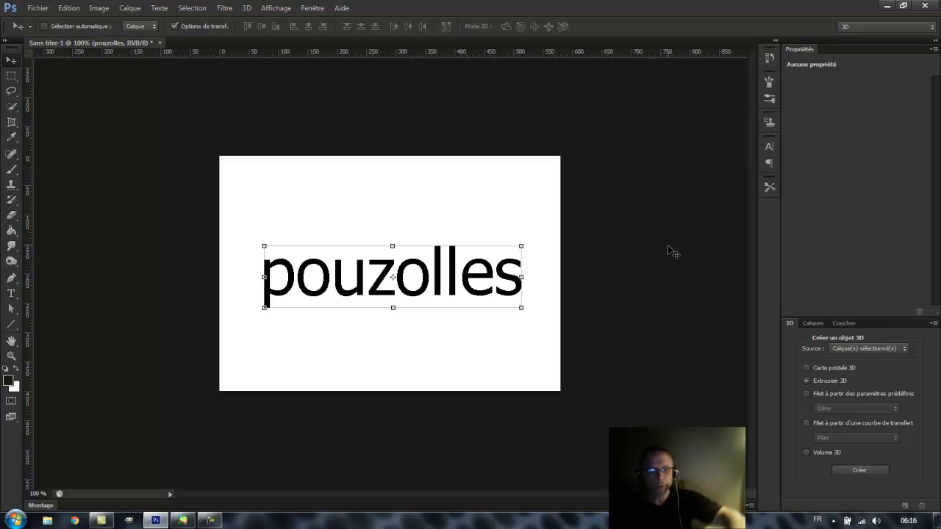
key("f")
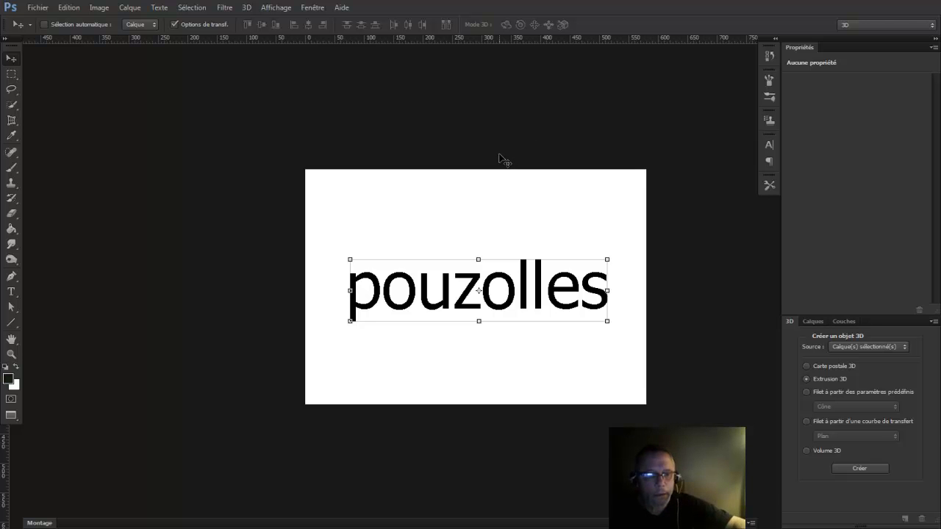
key("f")
key("f")
key("f")
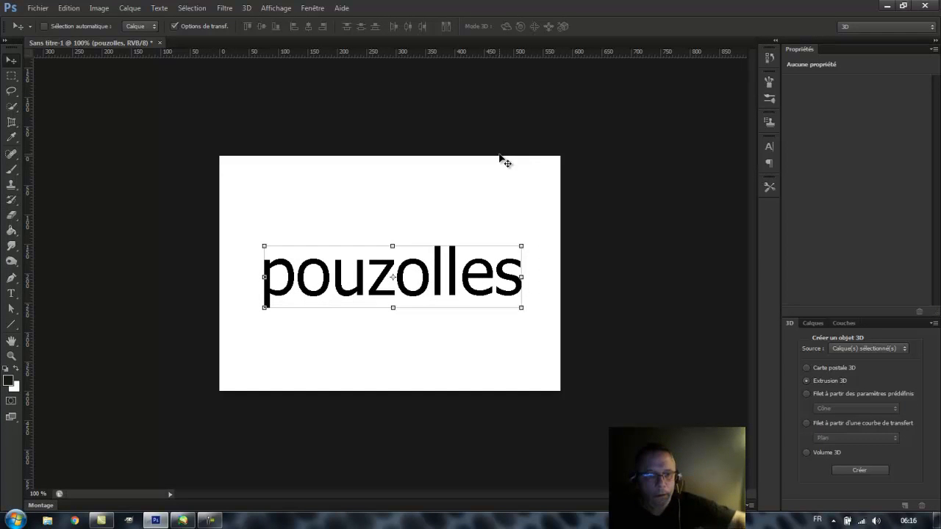
Convert the pouzolles text into an extruded 3D object and rotate its mesh sideways to expose the extrusion depth.
key("t")
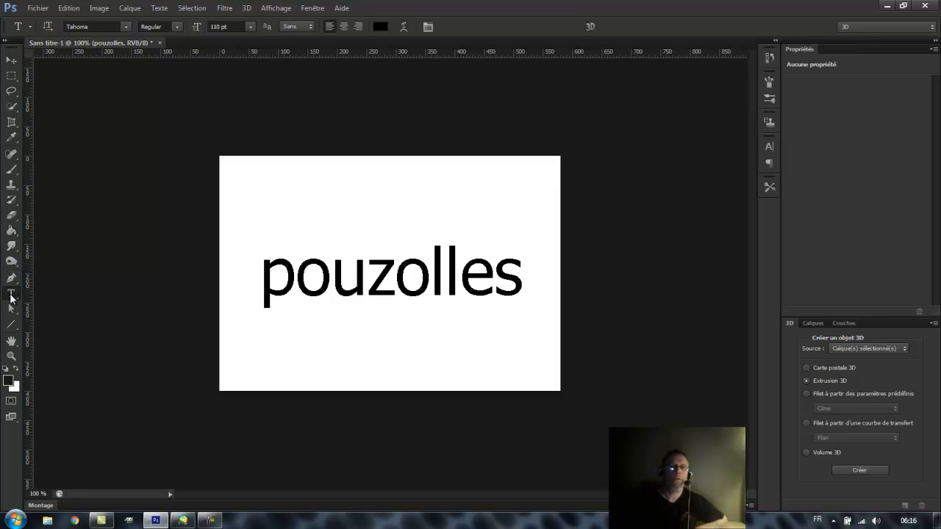
left_click(590, 26)
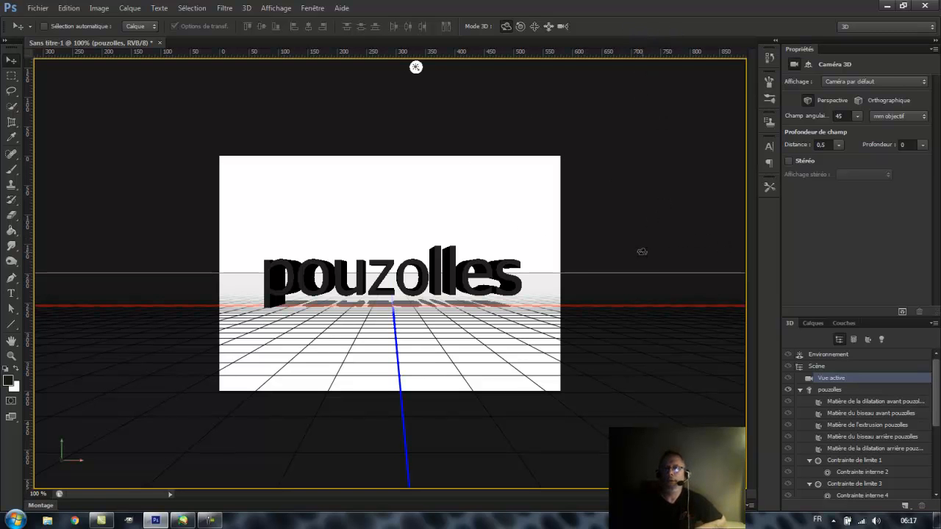
left_click(829, 389)
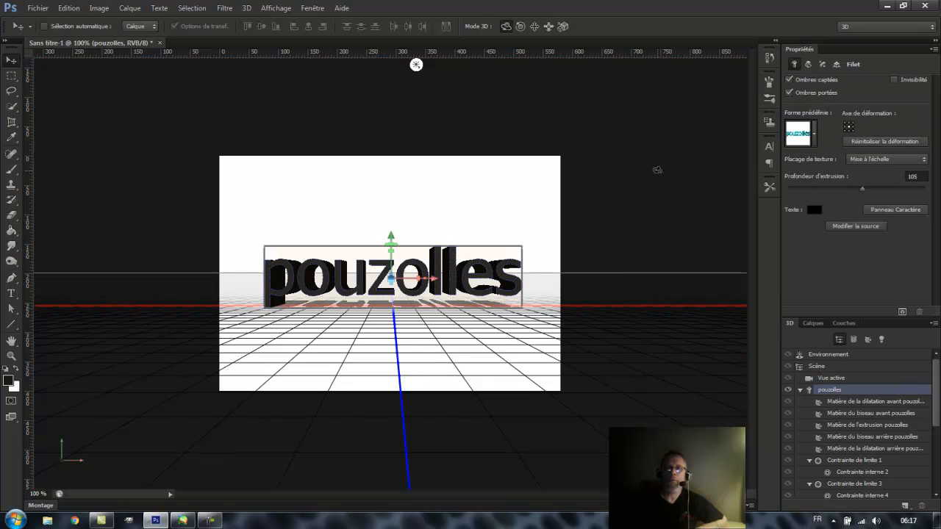
left_click_drag(645, 183, 576, 182)
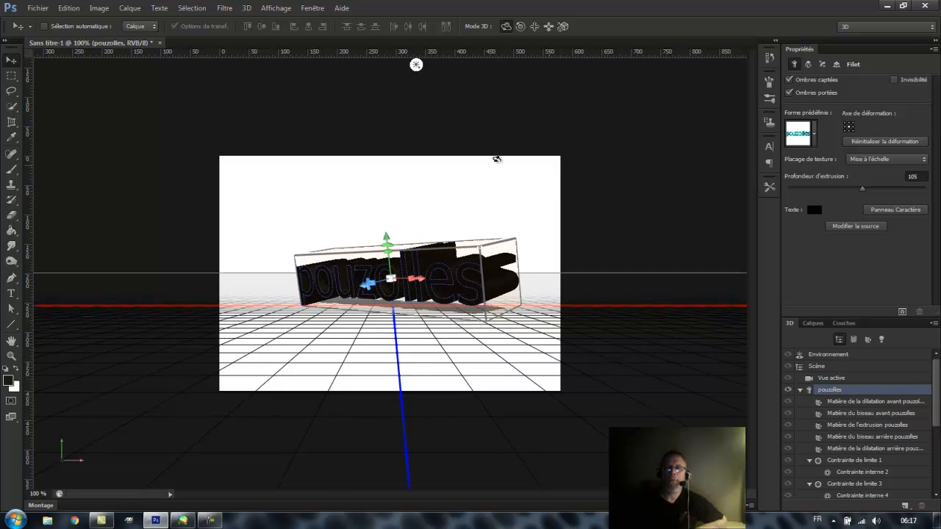
View the 3D text without its guides by selecting the Arrière-plan layer, and reselect the pouzolles layer.
left_click(812, 322)
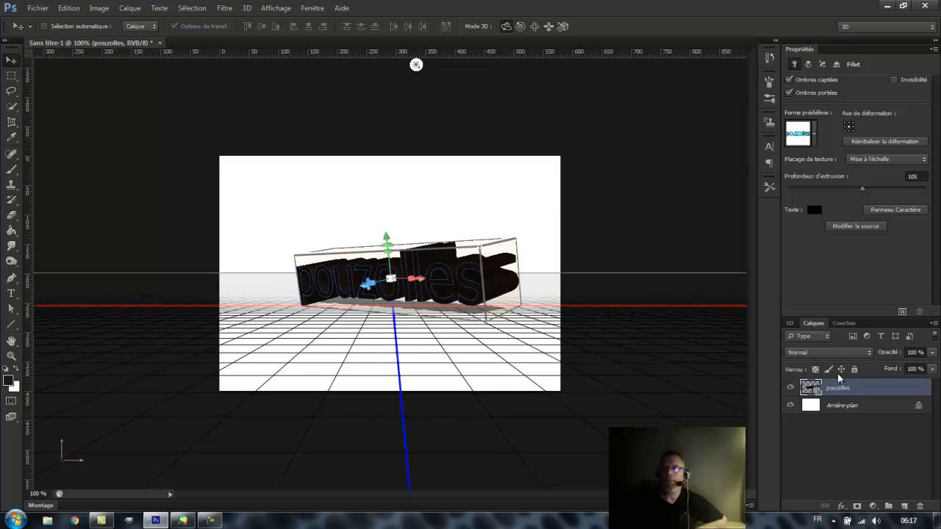
left_click(842, 410)
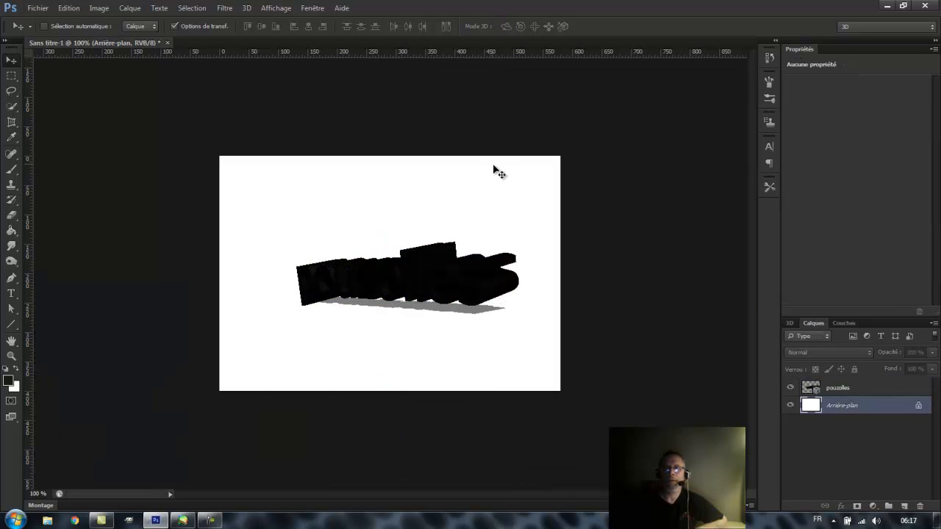
left_click(840, 390)
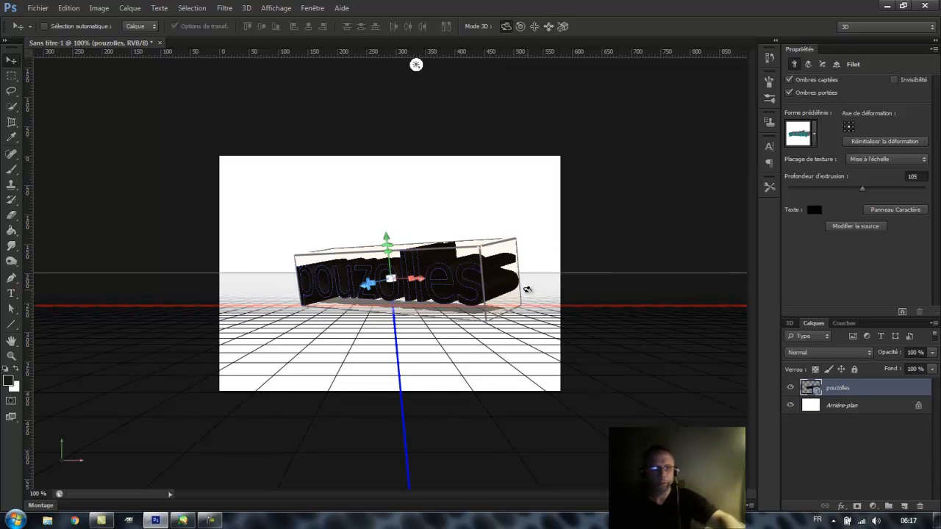
Rotate the pouzolles mesh back toward a frontal view and adjust its tilt with the 3D axis widget.
scroll(527, 289, "up", 4)
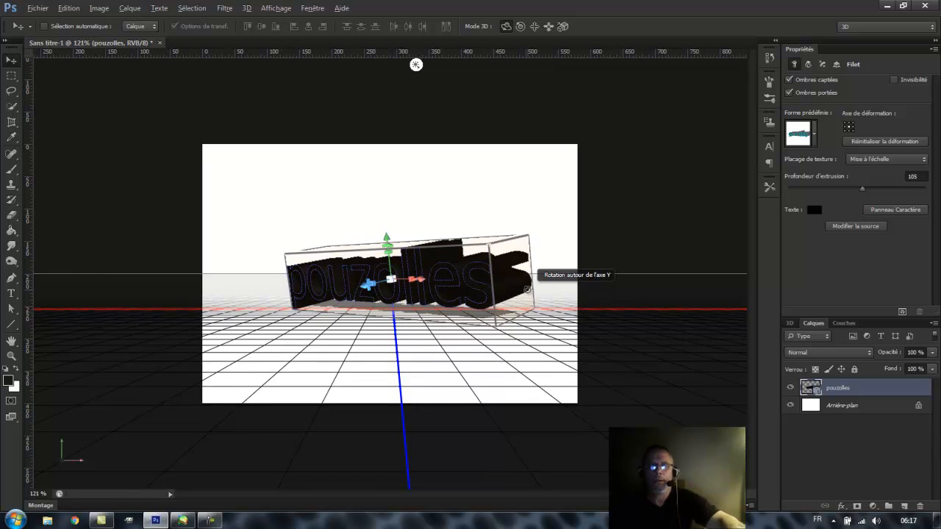
scroll(527, 289, "up", 1)
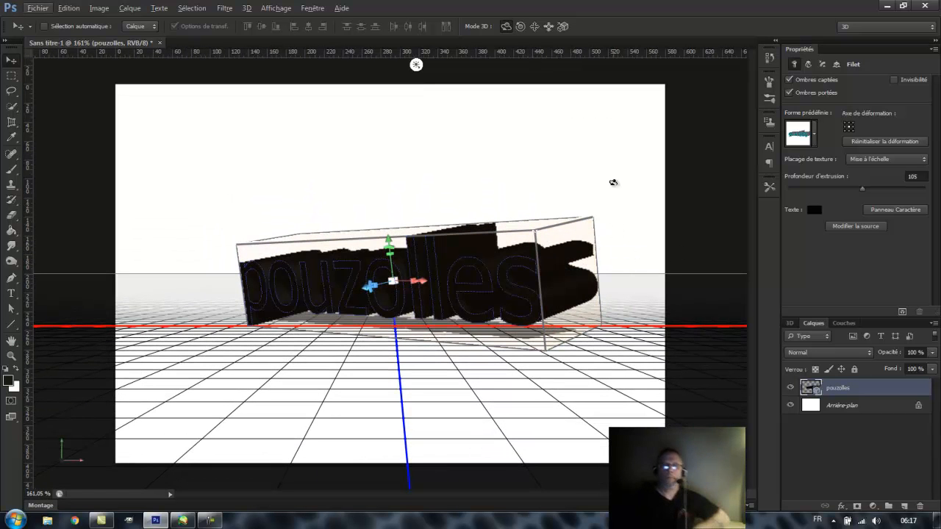
left_click_drag(588, 176, 669, 169)
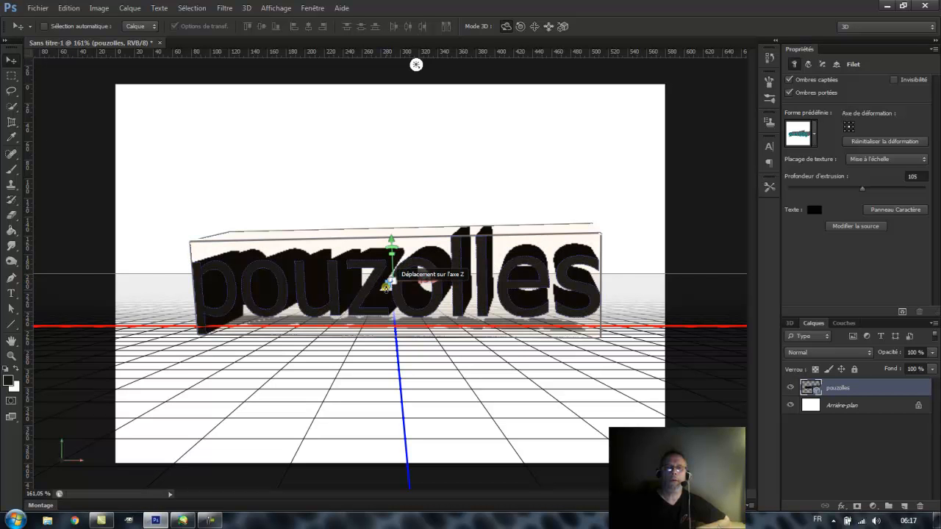
left_click_drag(388, 280, 390, 272)
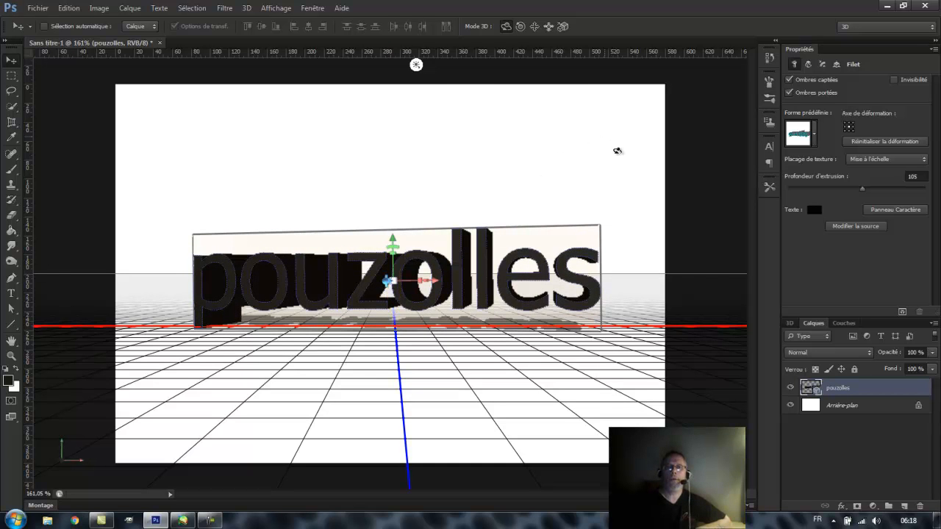
Try the 3D roll mode on pouzolles, and return to the rotate mode to tilt the mesh slightly.
left_click(520, 26)
mouse_move(550, 174)
left_mouse_down()
mouse_move(541, 183)
mouse_move(566, 185)
left_mouse_up()
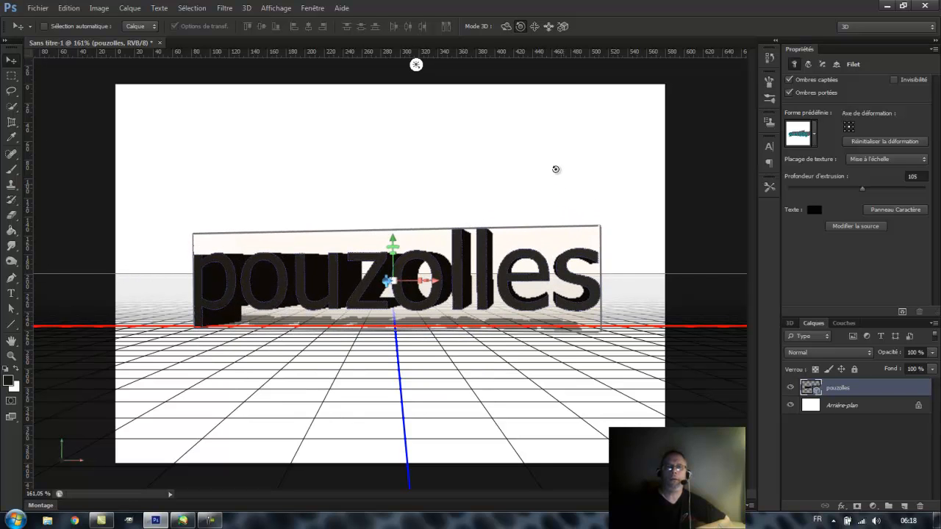
left_click(505, 27)
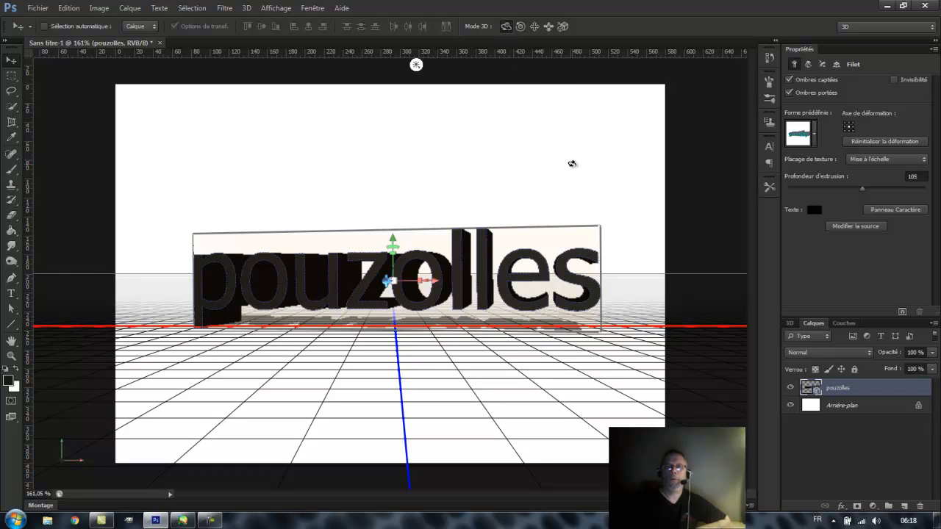
left_click_drag(572, 163, 559, 179)
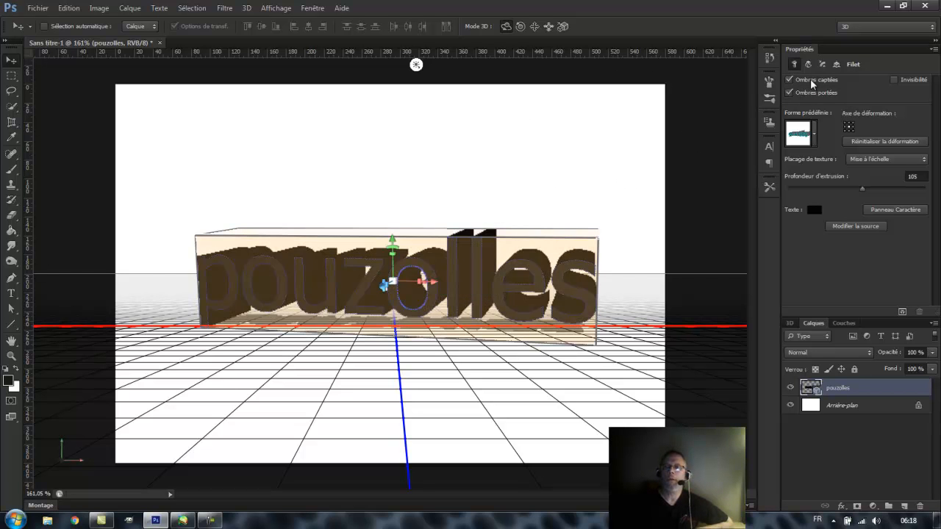
Toggle the mesh's Ombres captées and Ombres portées shadow options off and back on.
left_click(790, 80)
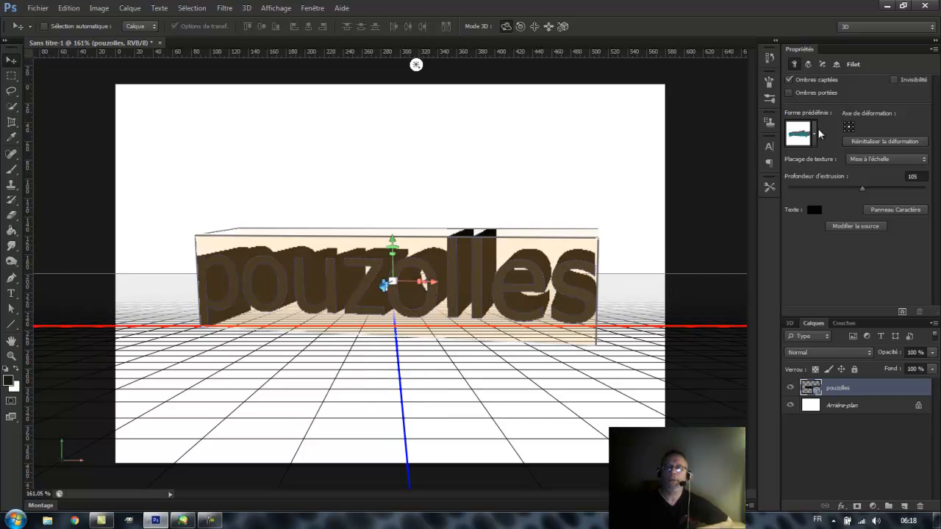
left_click(788, 92)
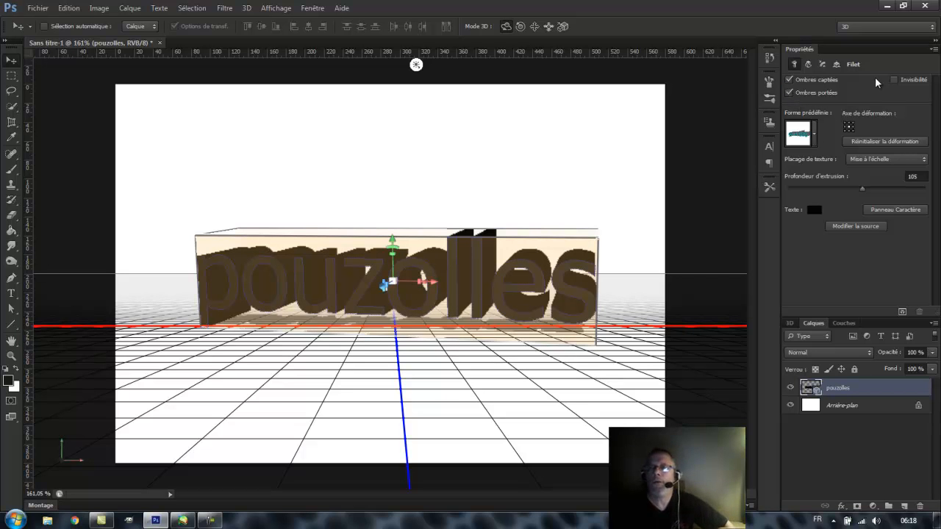
Apply the second shape preset of the first row to the pouzolles mesh and rotate it to show its side.
left_click(813, 133)
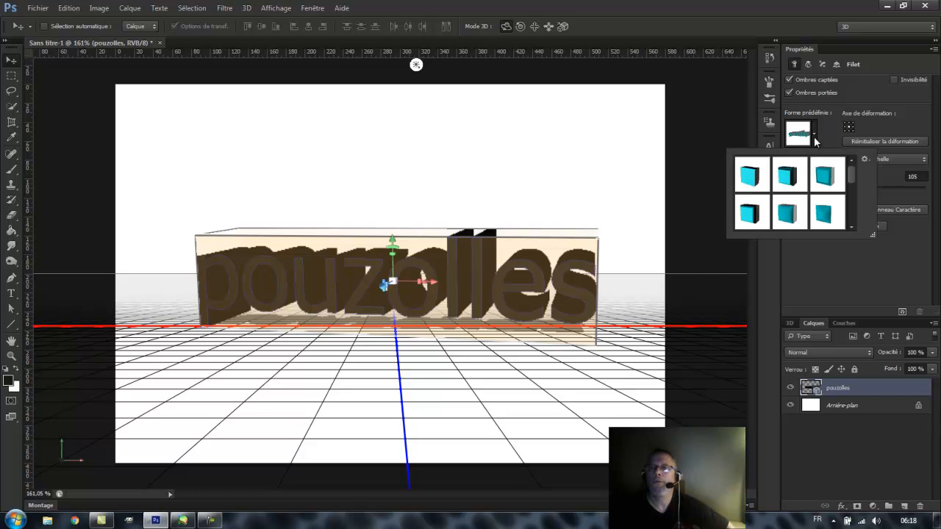
mouse_move(851, 176)
left_mouse_down()
mouse_move(851, 220)
mouse_move(851, 180)
left_mouse_up()
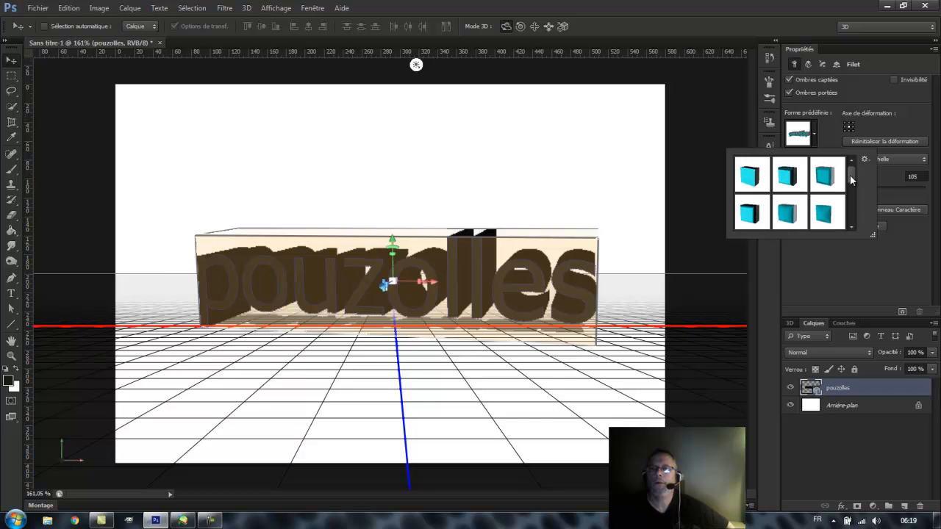
left_click(789, 177)
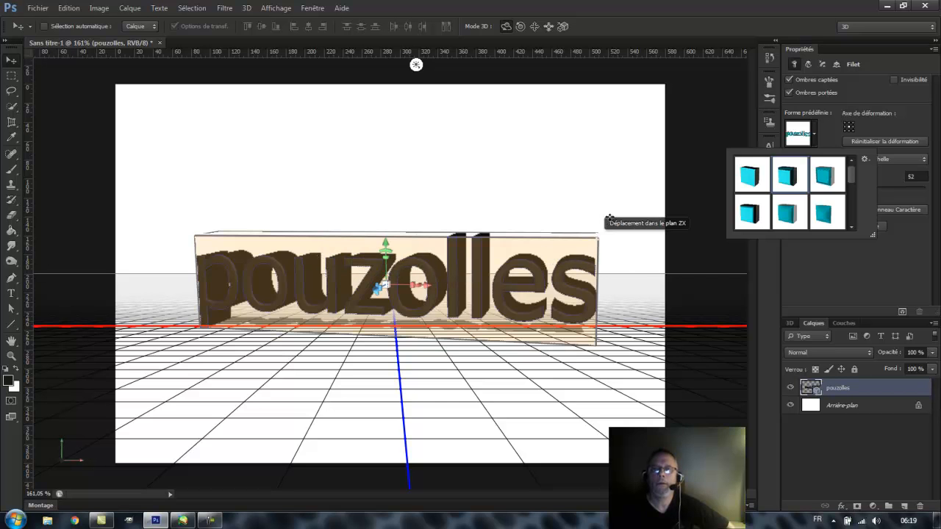
left_click(638, 133)
left_click_drag(629, 150, 511, 162)
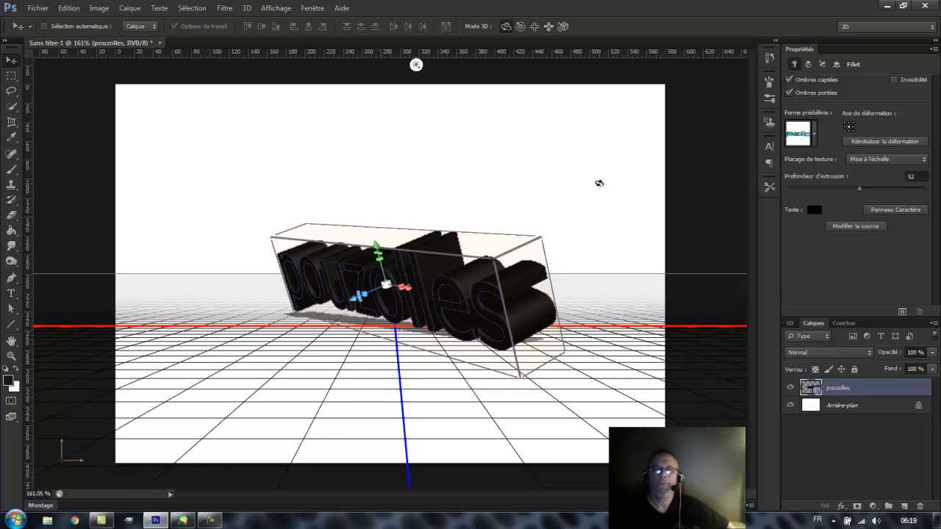
left_click_drag(609, 162, 639, 174)
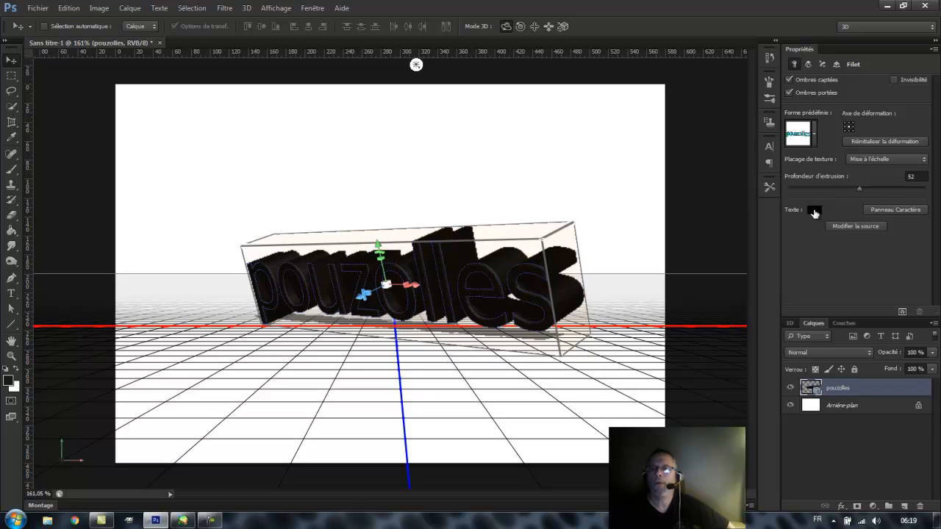
Set the colour of the pouzolles 3D text to blue, hex 130ee5.
left_click(813, 211)
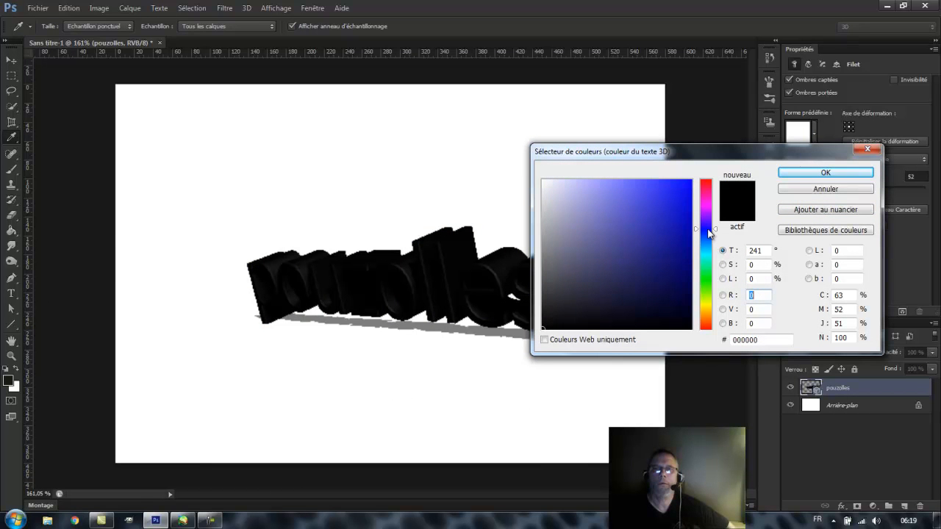
left_click(682, 196)
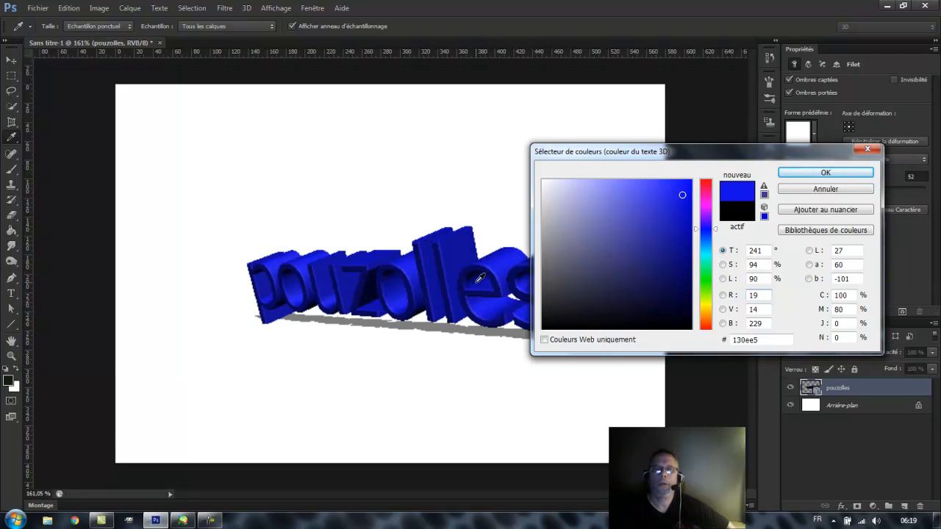
left_click(822, 174)
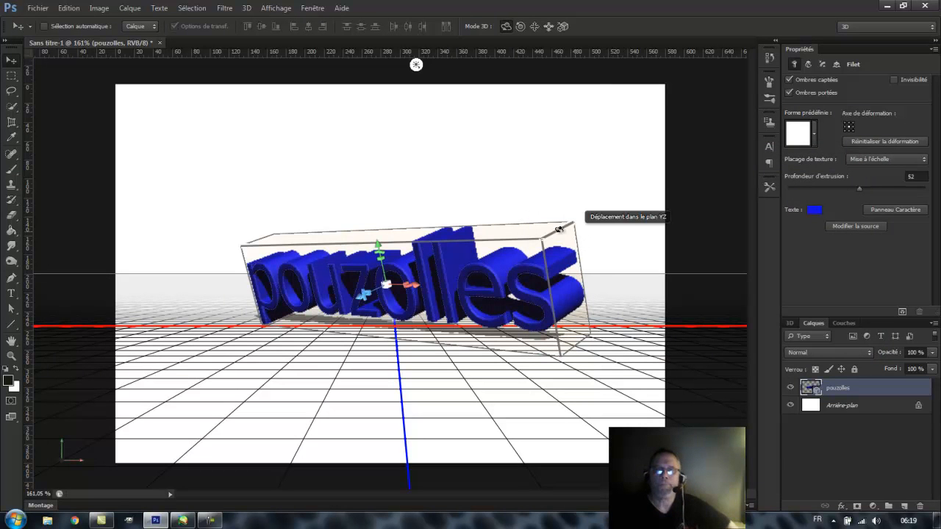
Try the dark spiral shape preset near the end of the preset list on the pouzolles mesh.
left_click(814, 134)
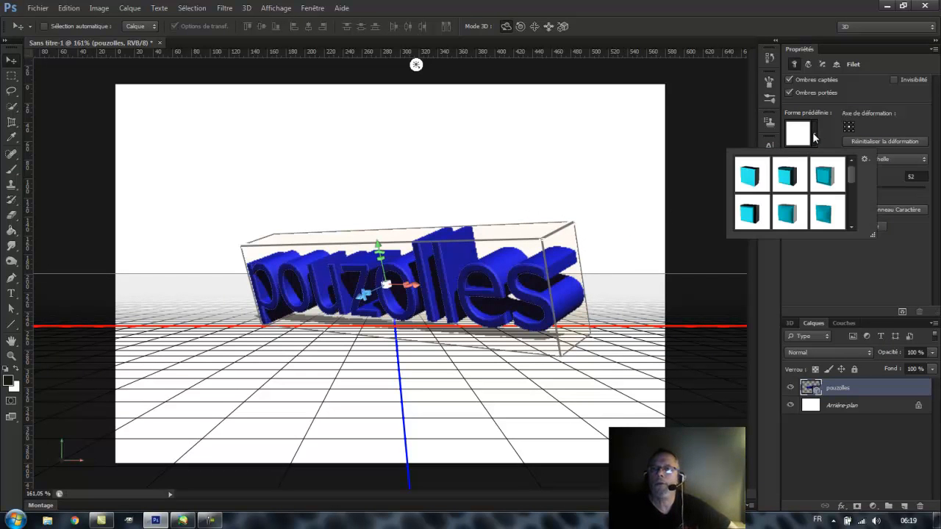
left_click_drag(849, 173, 846, 215)
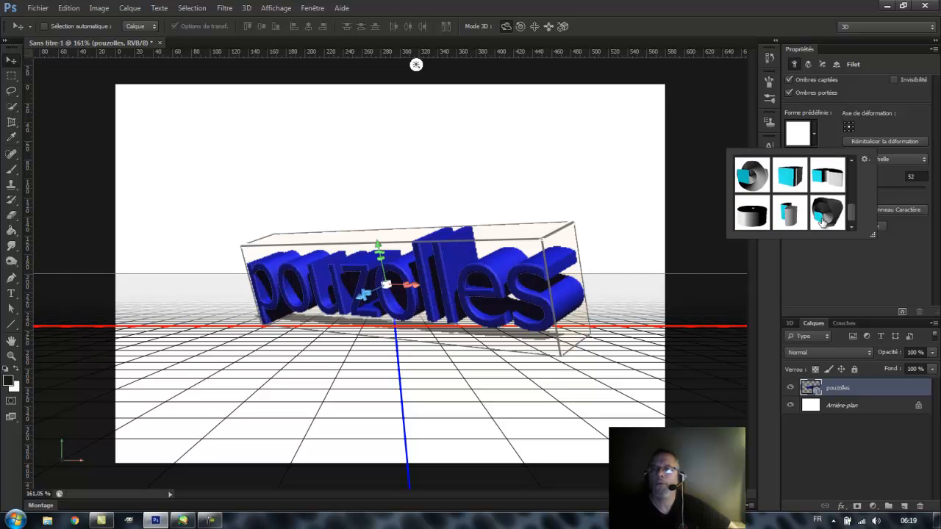
left_click(822, 219)
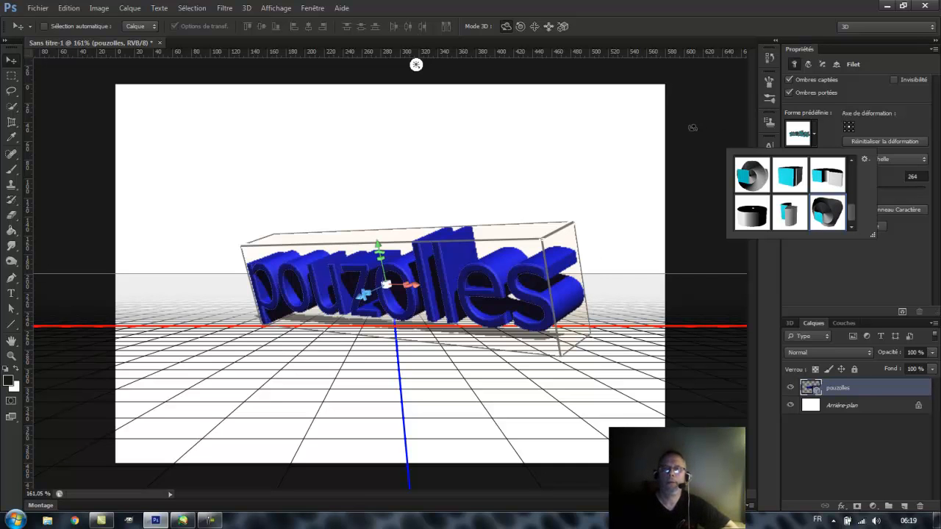
left_click(751, 182)
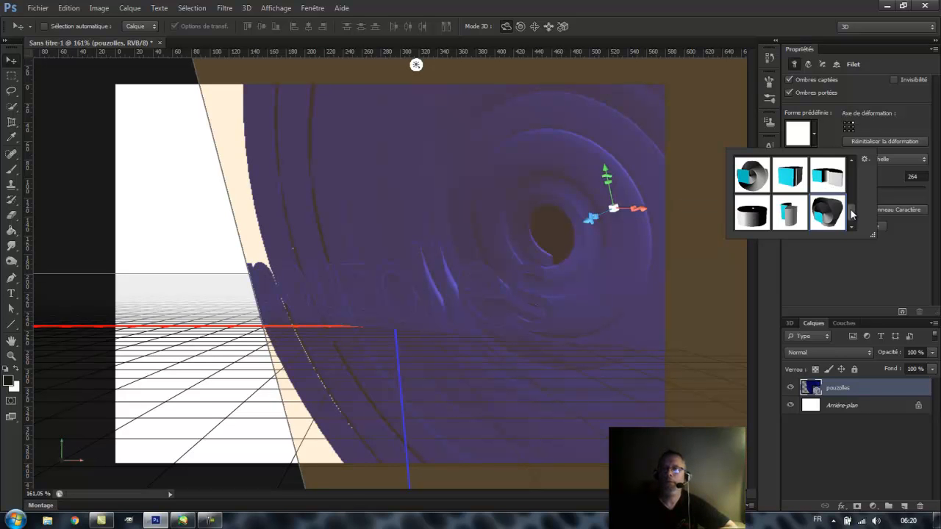
Apply the Biseau avec contour shape preset to the pouzolles mesh.
left_click_drag(852, 213, 853, 174)
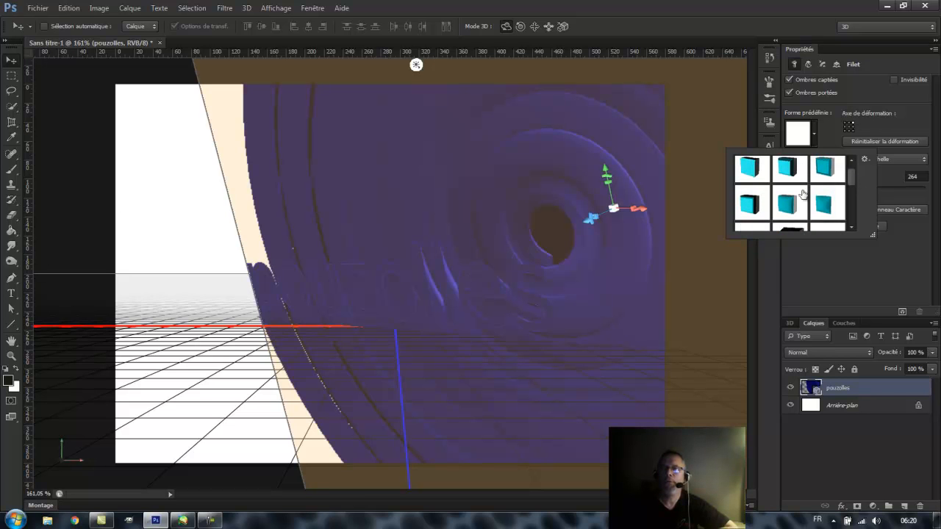
left_click(752, 206)
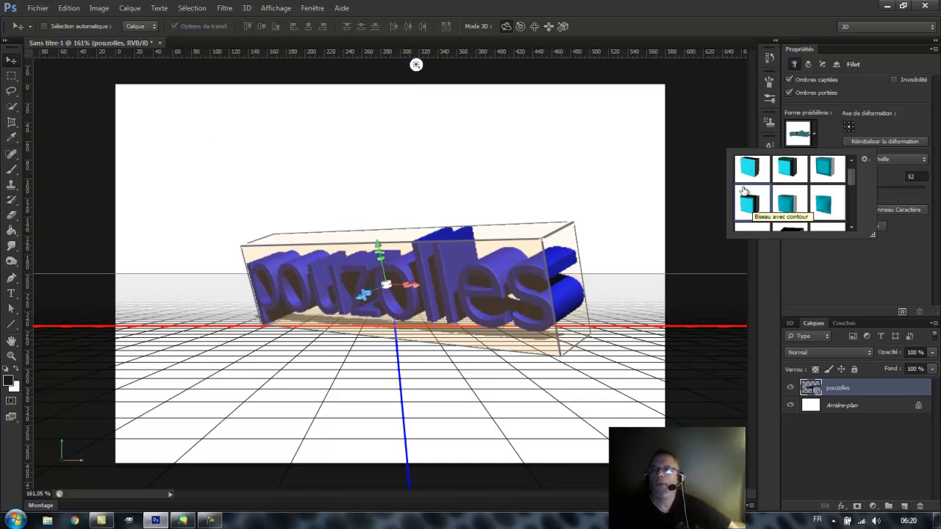
left_click(825, 127)
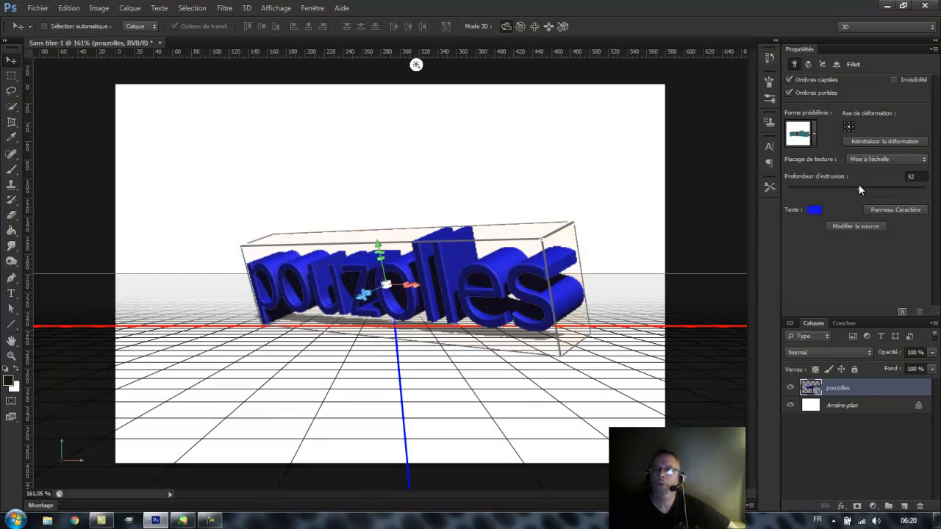
Set the extrusion depth of pouzolles to 21 and view the Placage de texture options, keeping Mise à l'échelle.
left_click_drag(858, 188, 856, 187)
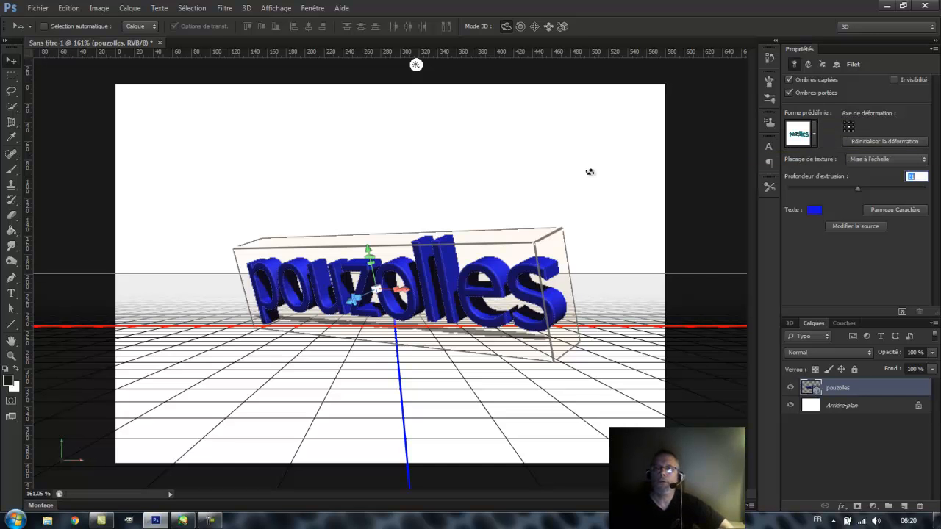
left_click(865, 160)
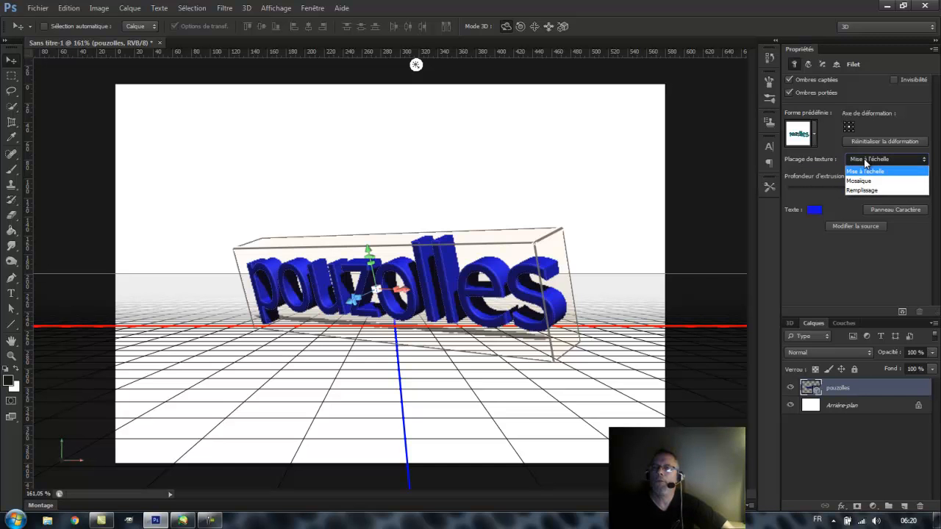
left_click(811, 261)
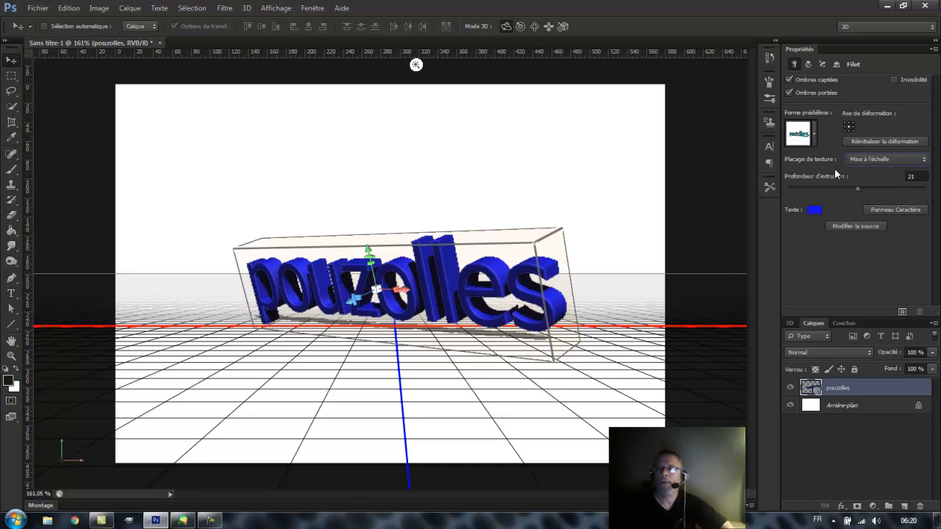
Browse the font list in the 3D text's character settings and change the pouzolles font to Impact.
left_click(896, 211)
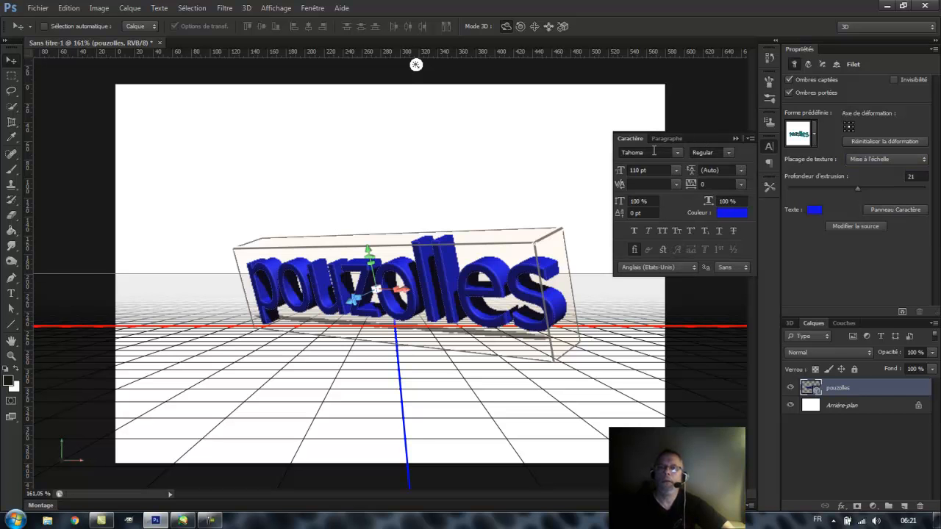
left_click(679, 152)
scroll(698, 337, "down", 1)
scroll(698, 337, "down", 6)
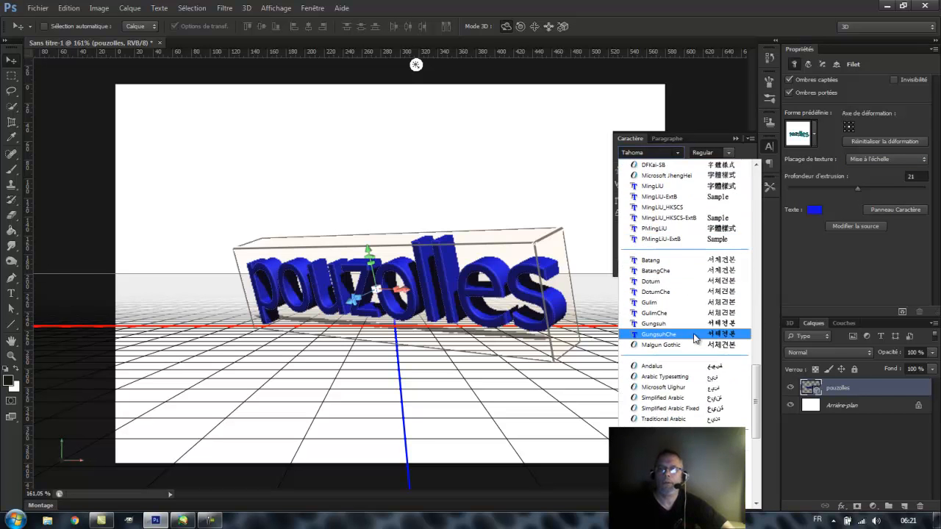
scroll(698, 309, "down", 4)
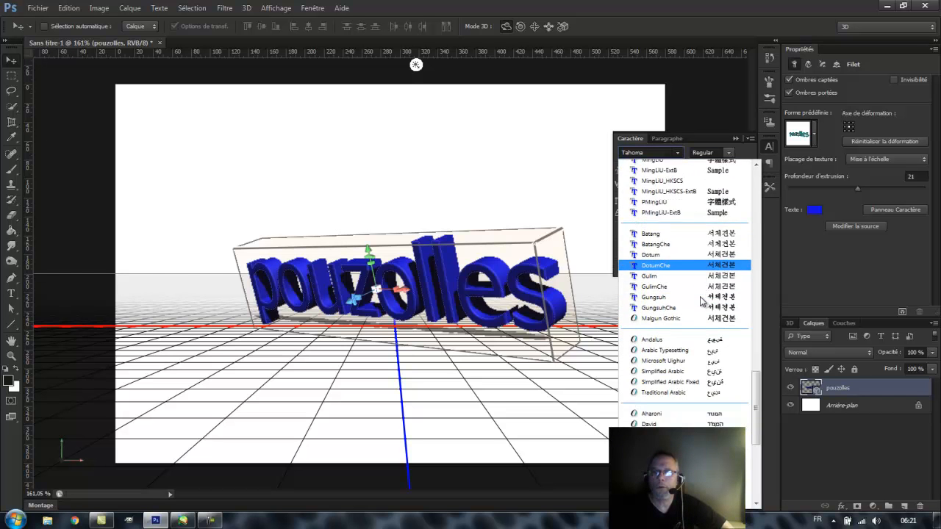
scroll(701, 301, "down", 4)
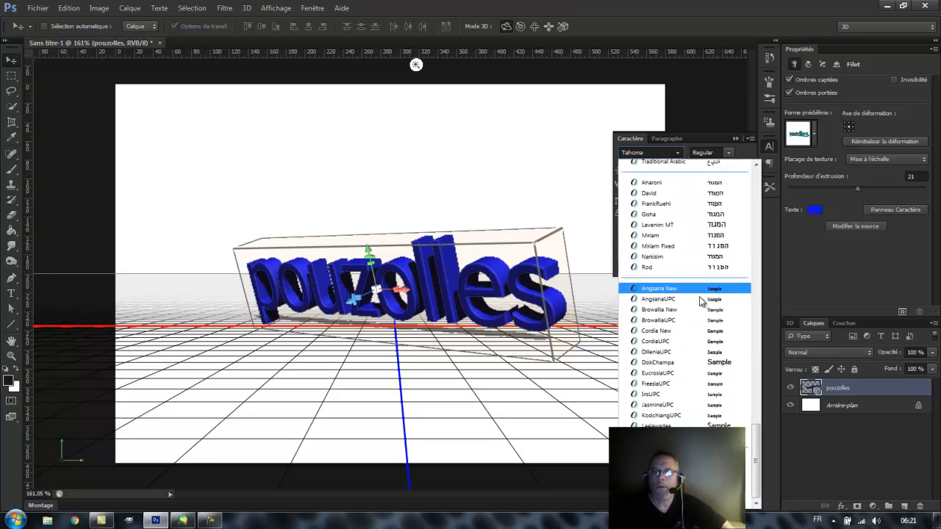
scroll(701, 302, "up", 15)
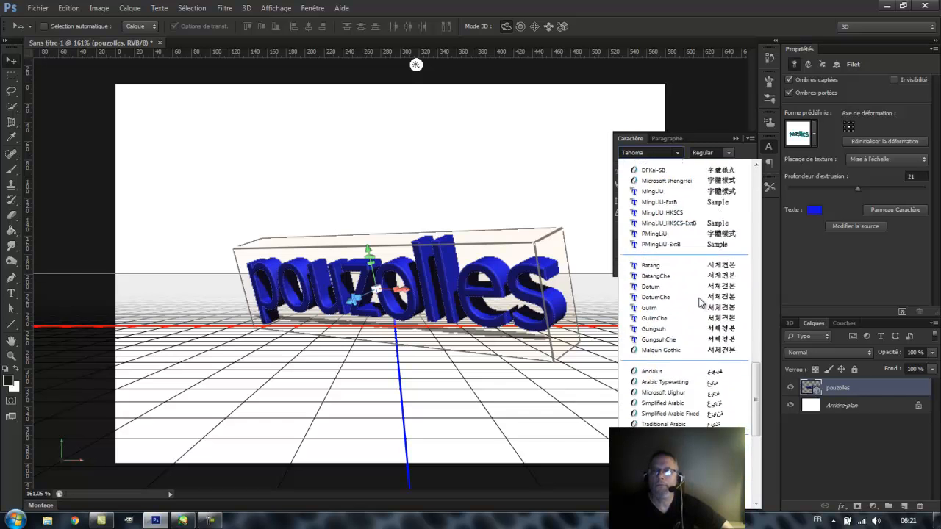
scroll(700, 301, "up", 10)
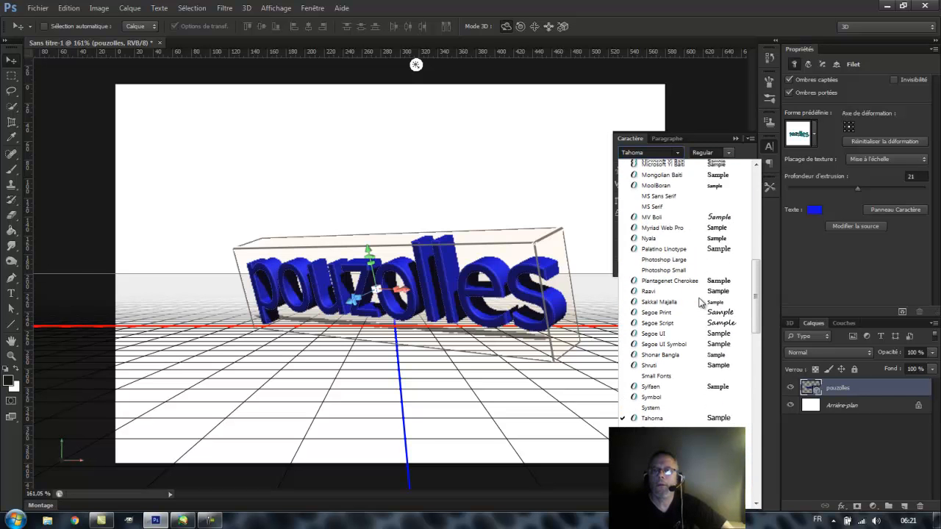
scroll(701, 301, "up", 5)
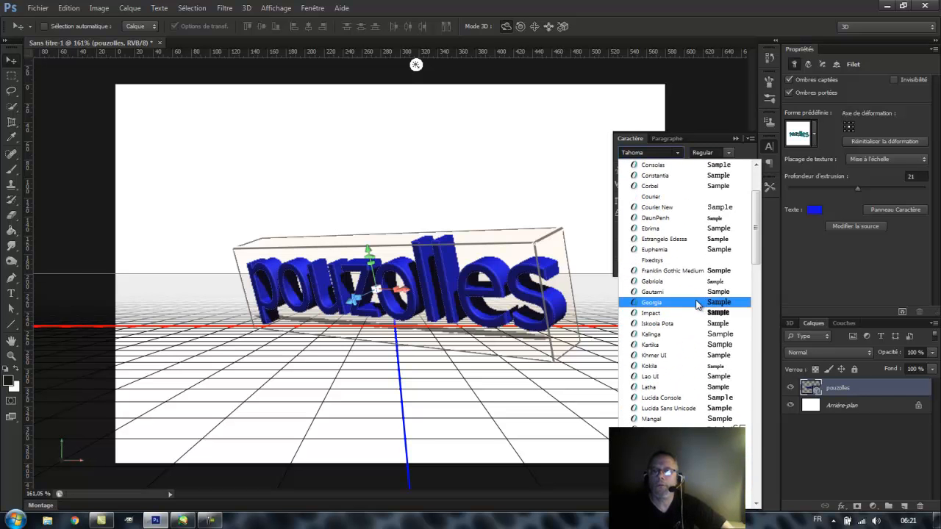
left_click(671, 314)
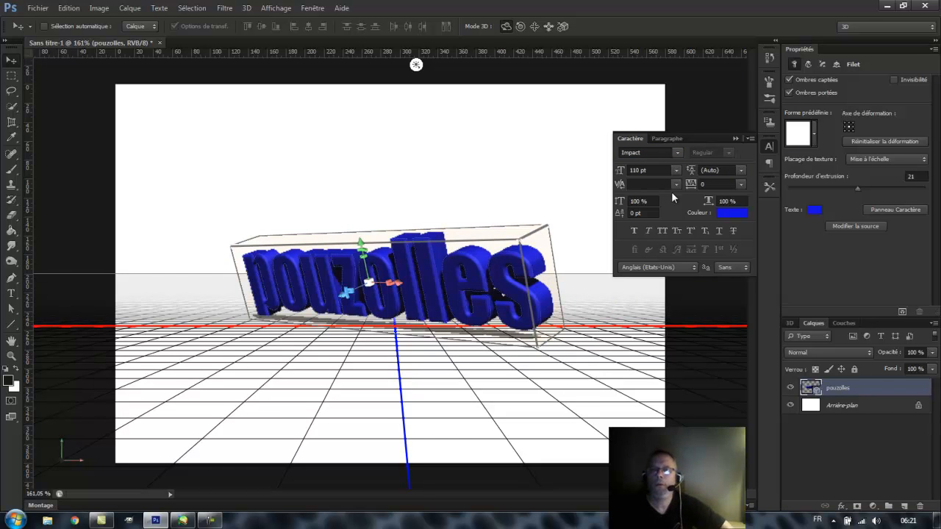
Change the pouzolles text colour to green, hex 0ee51d, and close the character settings.
left_click(726, 215)
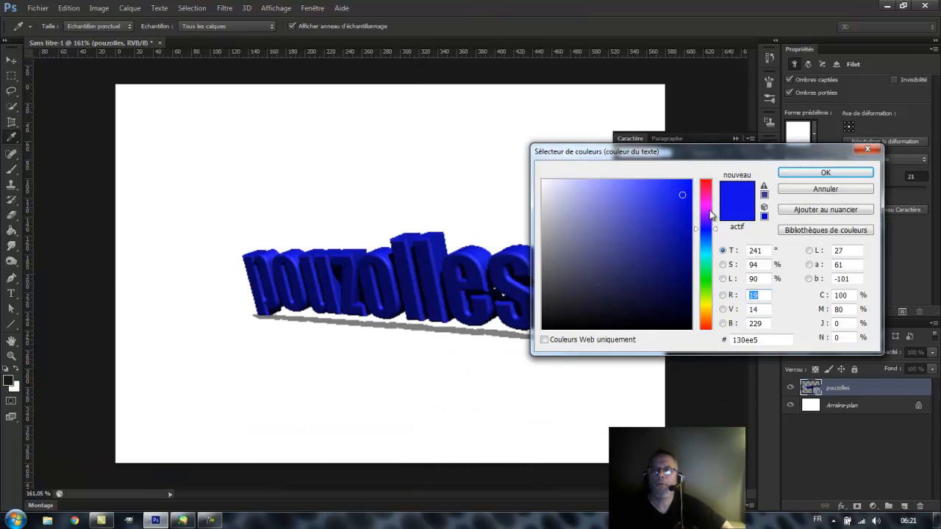
left_click(705, 277)
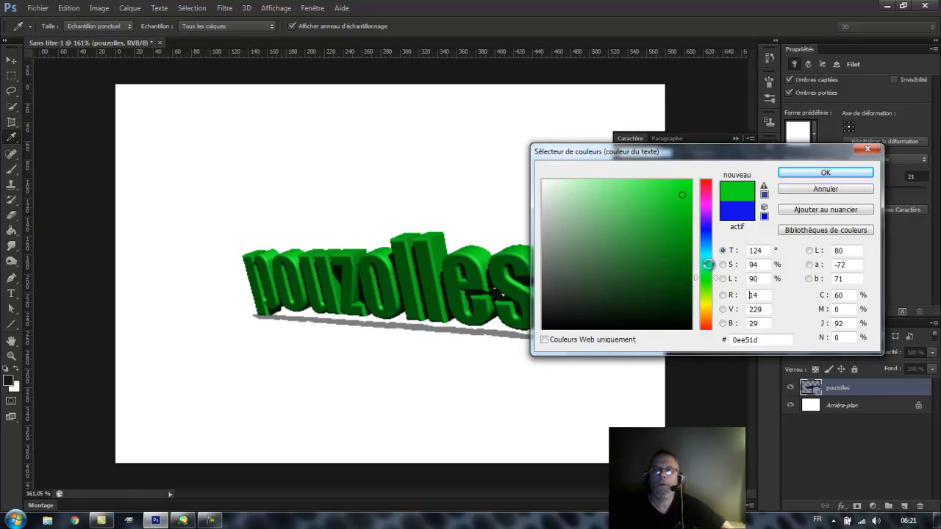
left_click(823, 175)
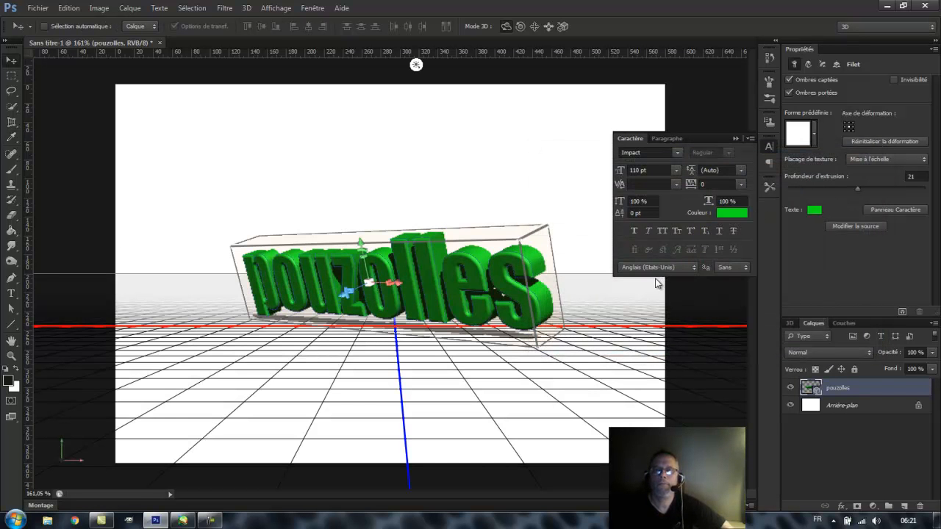
left_click(732, 215)
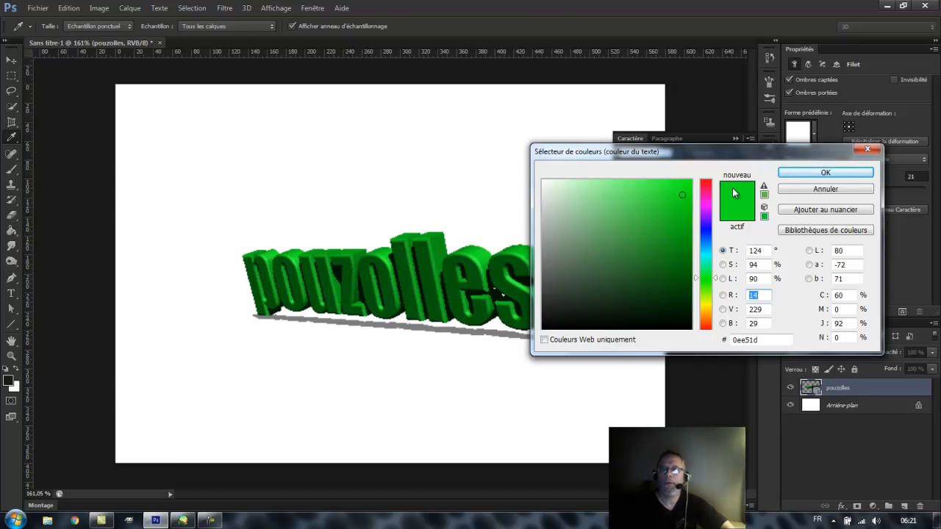
left_click(816, 188)
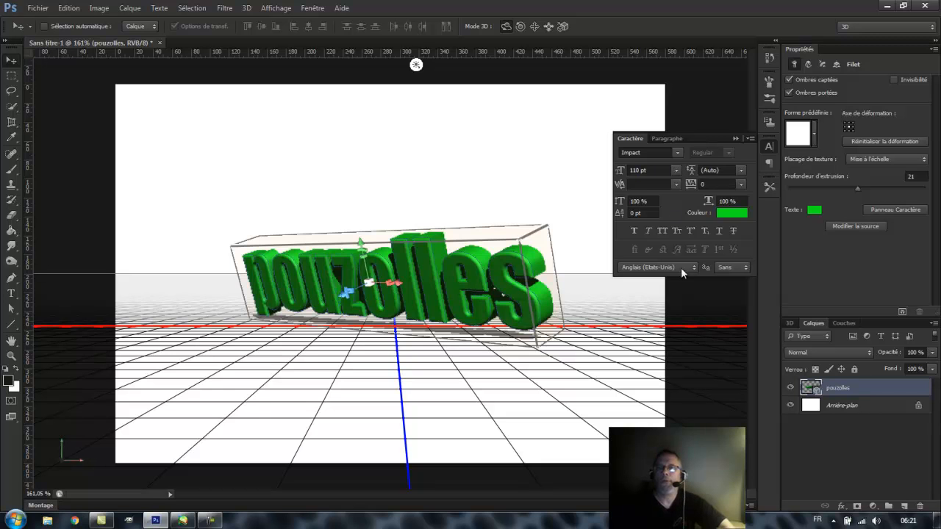
left_click(733, 137)
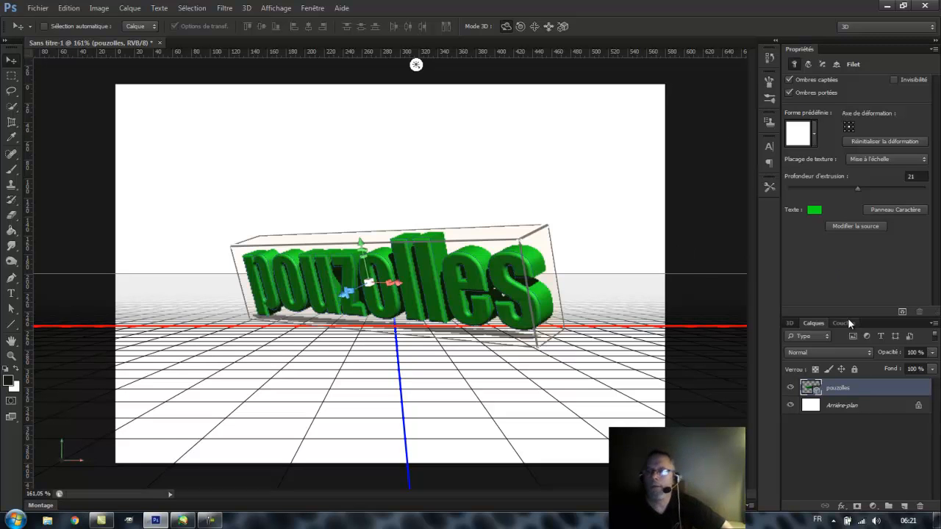
Show the 3D scene's components and select the front inflation material of pouzolles, making room for all its material properties.
left_click_drag(865, 315, 866, 248)
left_click(790, 255)
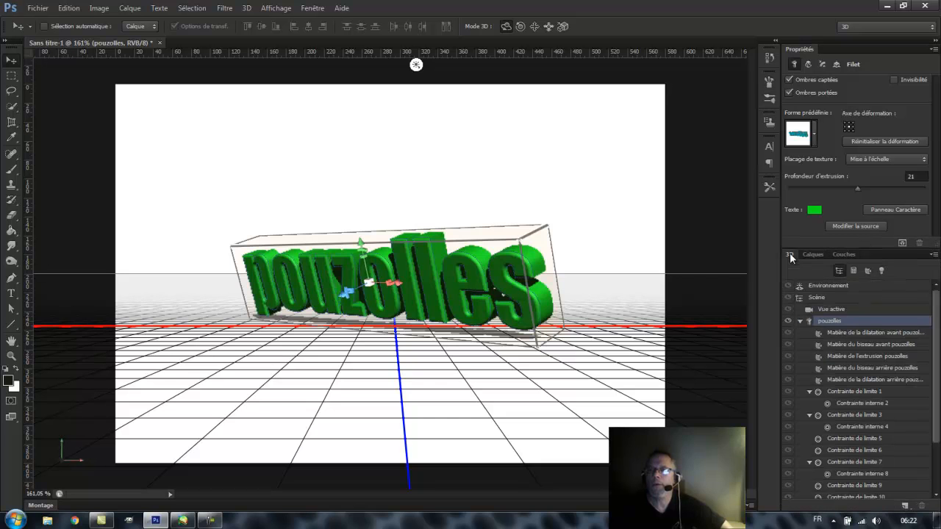
left_click(840, 335)
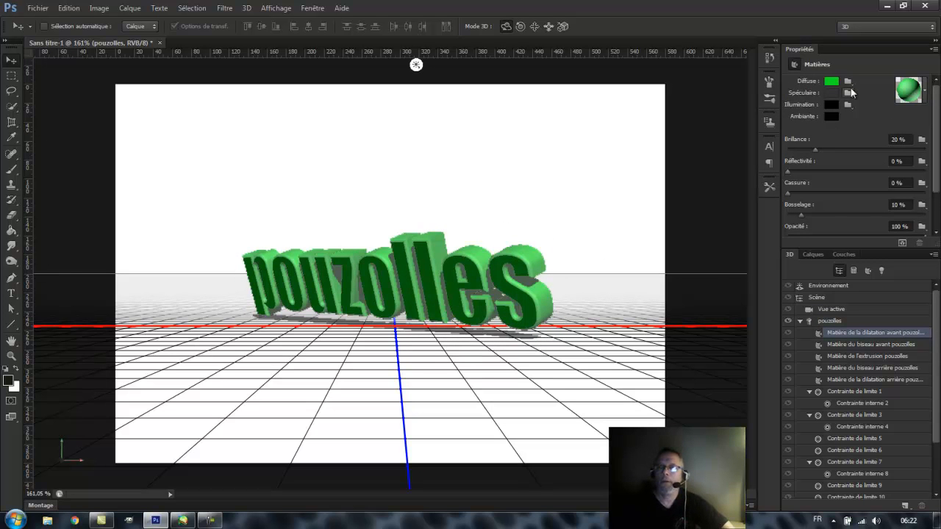
left_click_drag(865, 250, 862, 307)
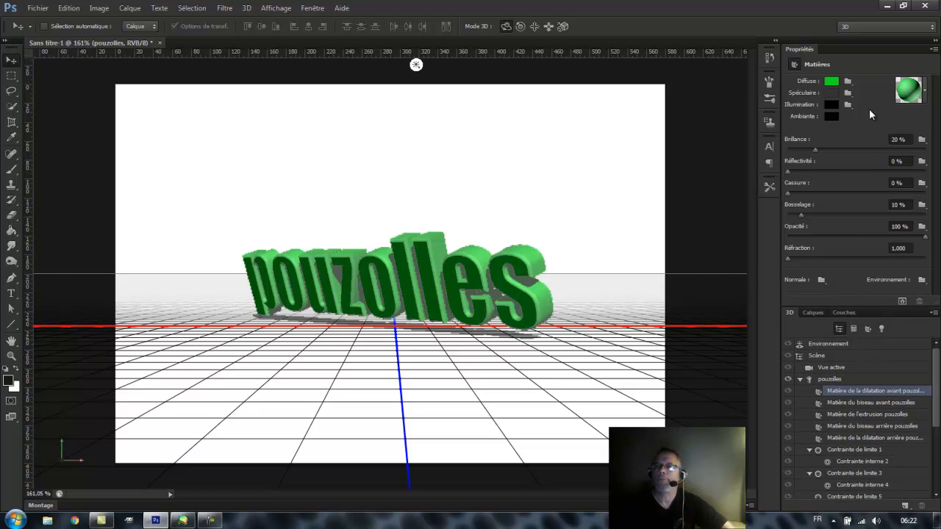
Set the diffuse colour of the front inflation material to a darker green, hex 338d39.
left_click(830, 82)
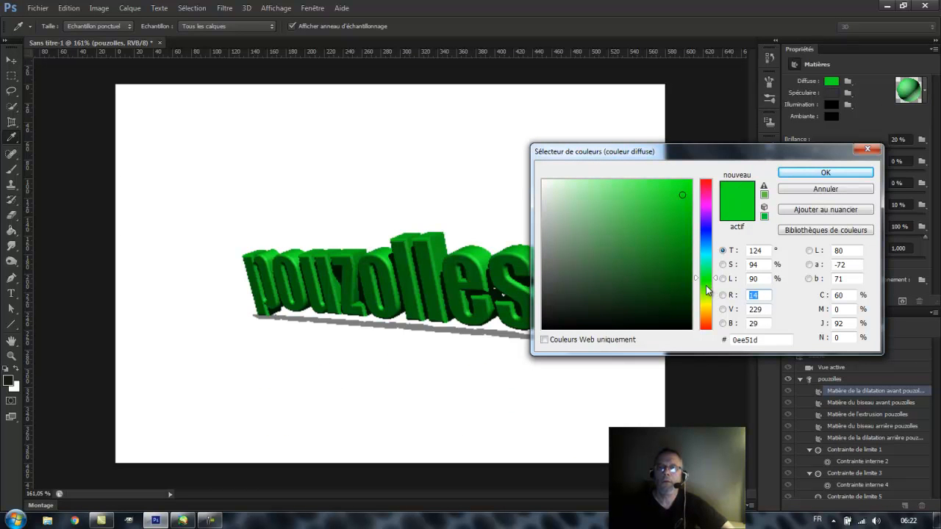
left_click(637, 246)
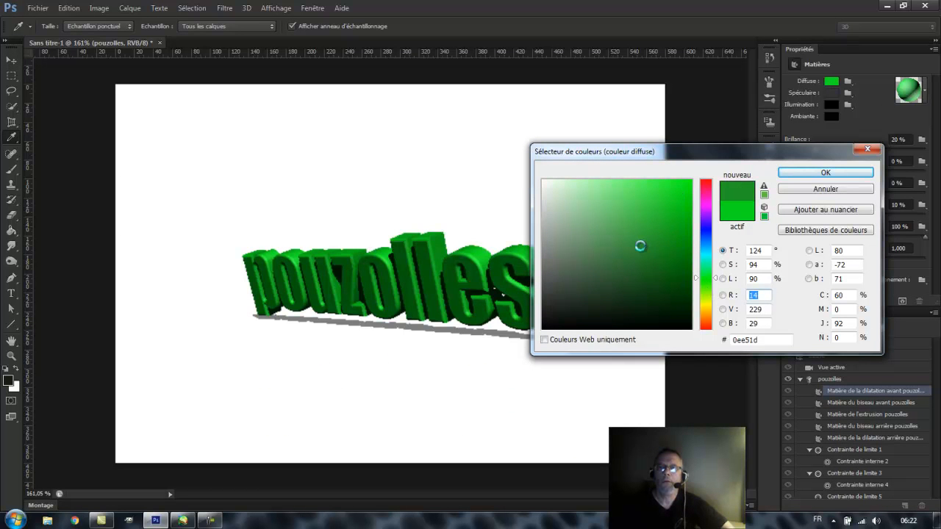
left_click(846, 172)
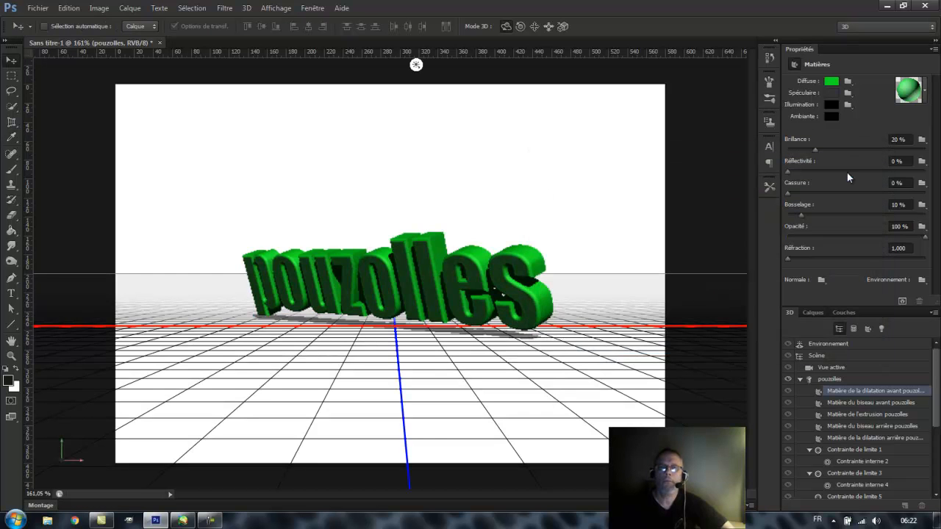
left_click(830, 80)
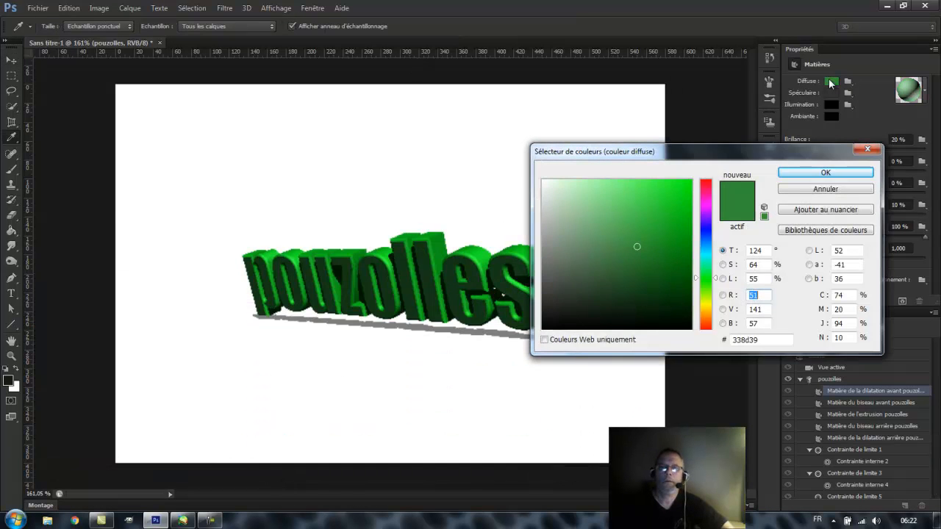
left_click(832, 173)
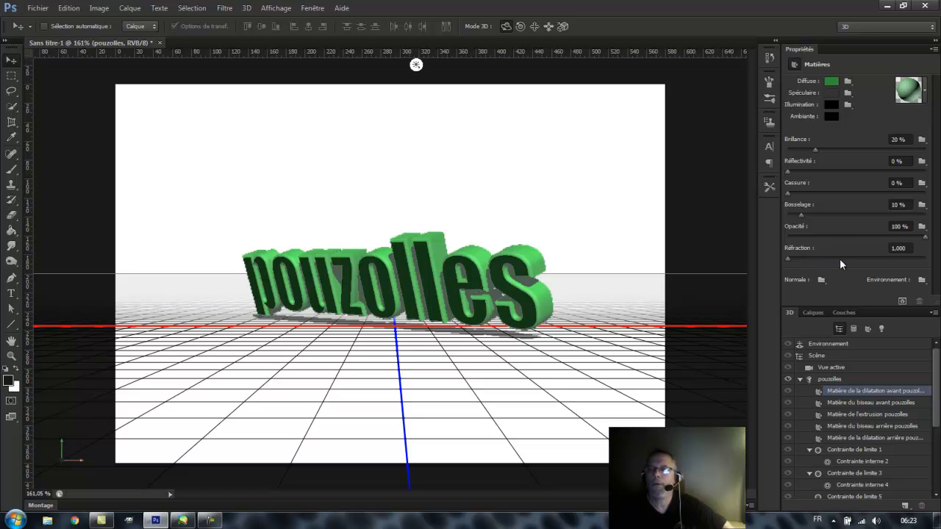
Apply the white stone material preset to the front inflation material of pouzolles and reselect that material in the scene.
left_click(911, 90)
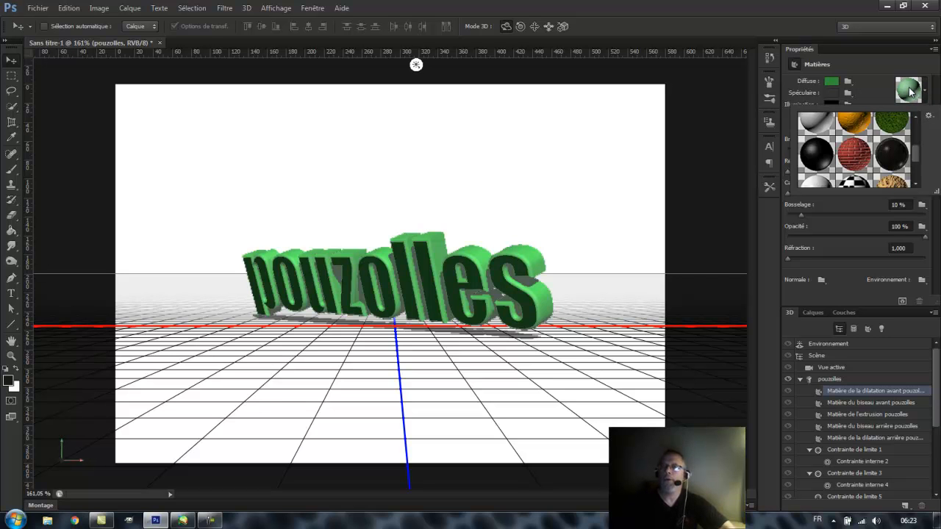
mouse_move(915, 160)
left_mouse_down()
mouse_move(915, 134)
mouse_move(914, 166)
left_mouse_up()
left_click(817, 168)
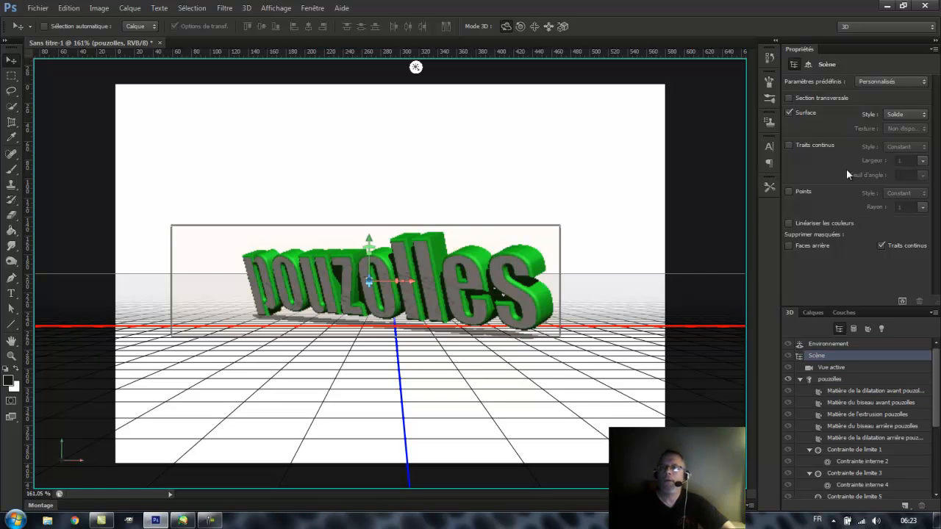
left_click(851, 391)
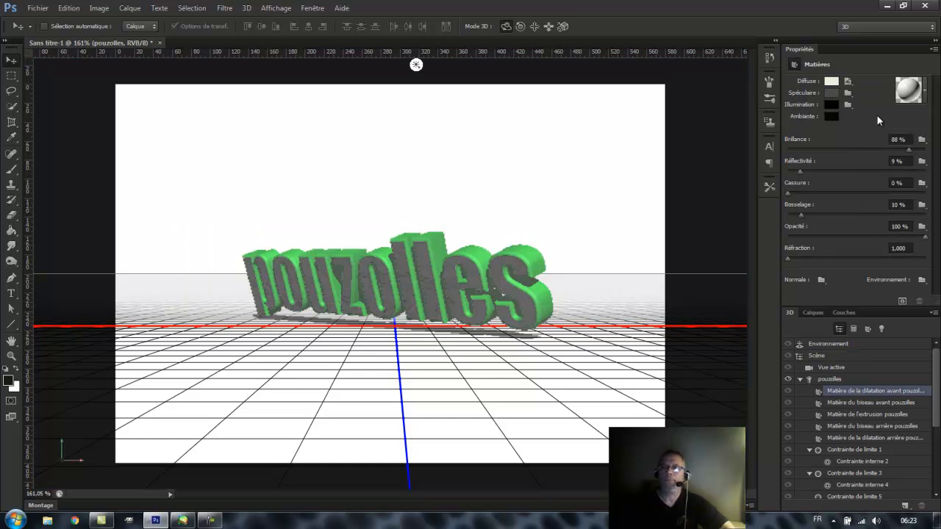
Tint the front inflation material by setting its diffuse colour to bright green, hex 2ce912.
left_click(831, 82)
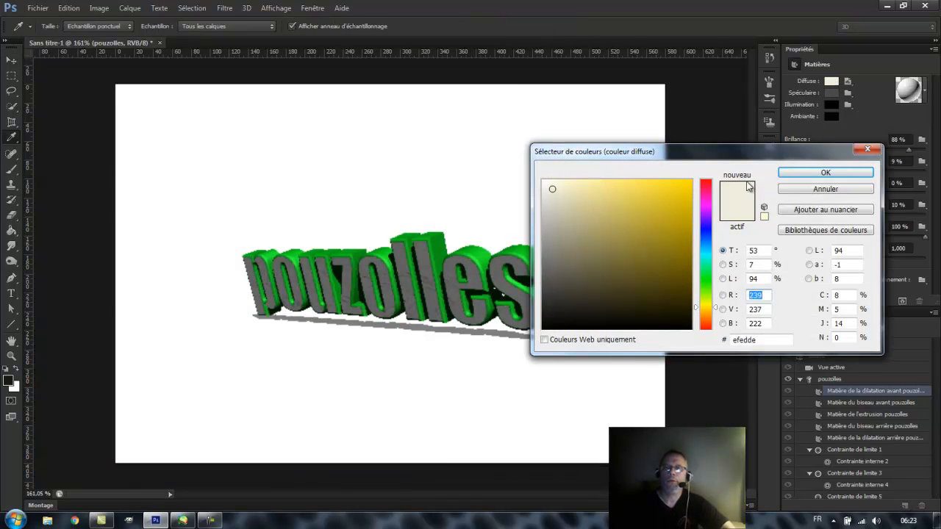
left_click(679, 192)
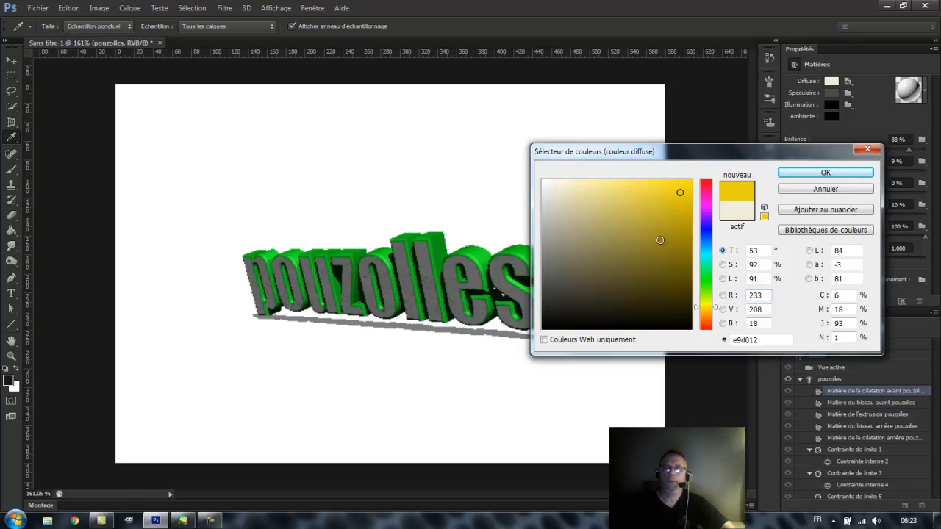
left_click(706, 282)
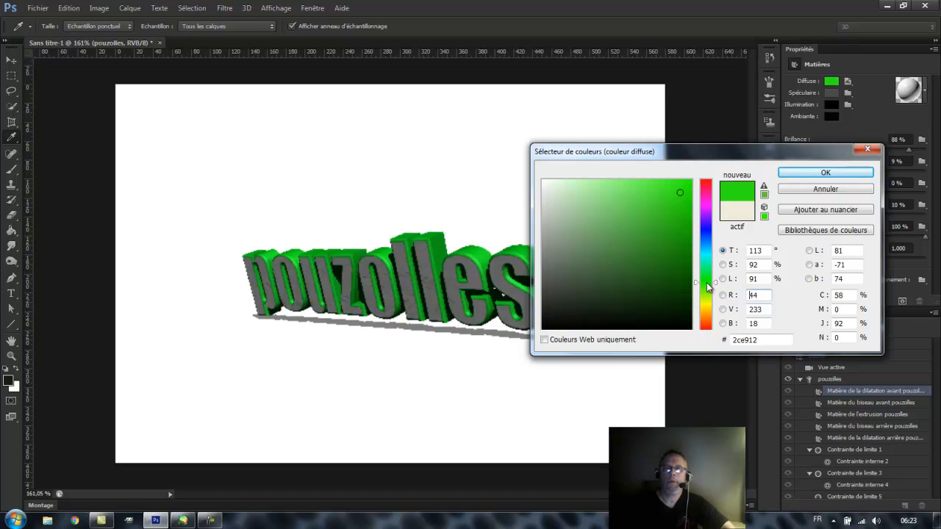
left_click(806, 177)
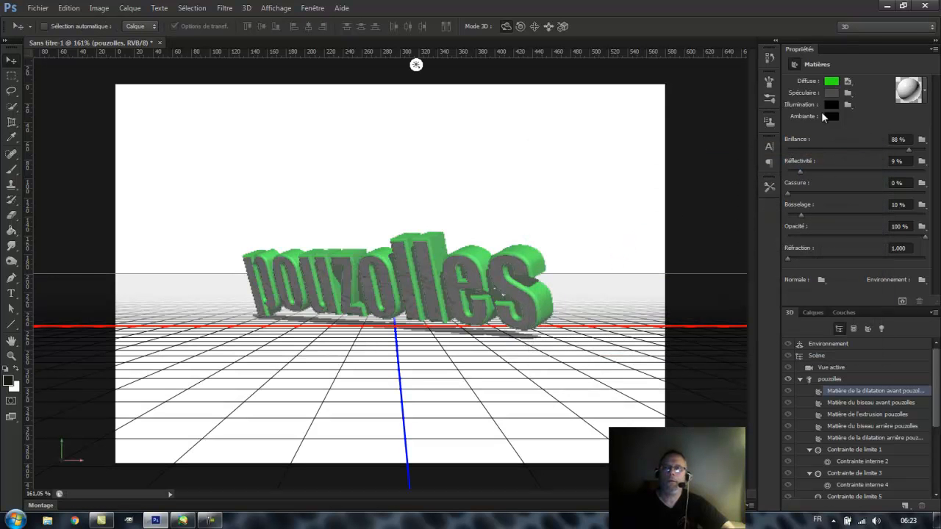
left_click(831, 83)
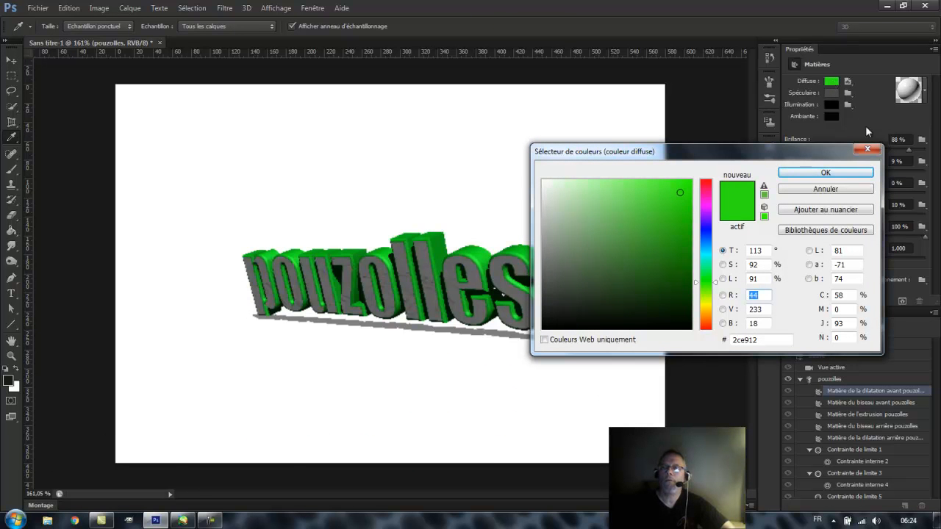
left_click(868, 149)
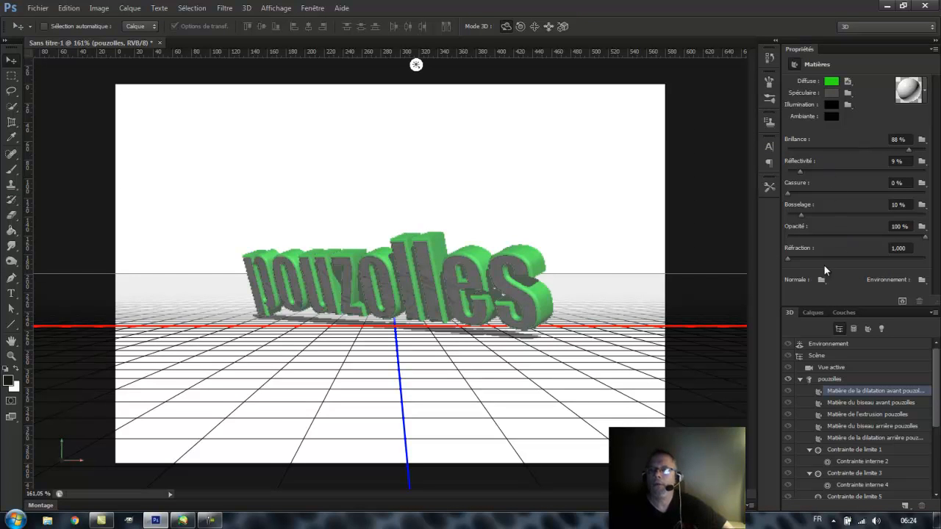
Try muted green 417e45 as the diffuse colour of the front bevel material, and settle on yellow, hex d1d727.
left_click(854, 404)
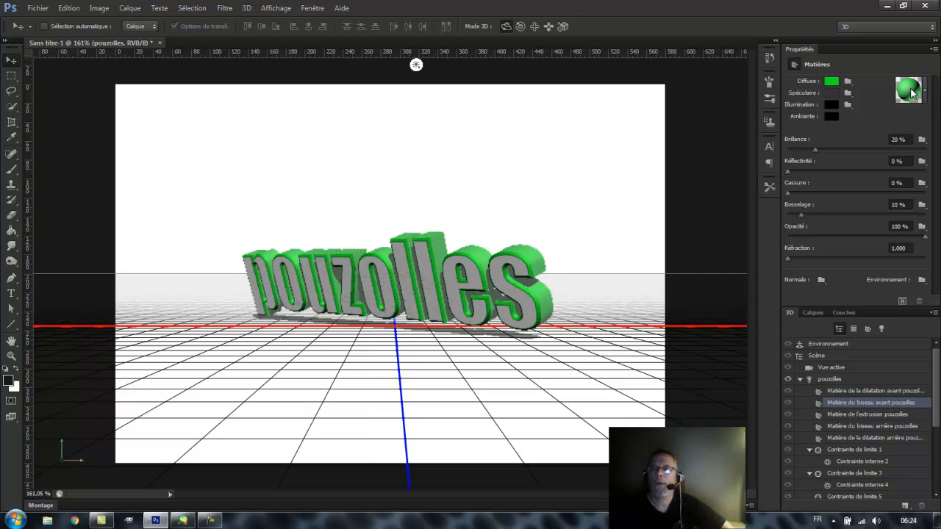
left_click(831, 82)
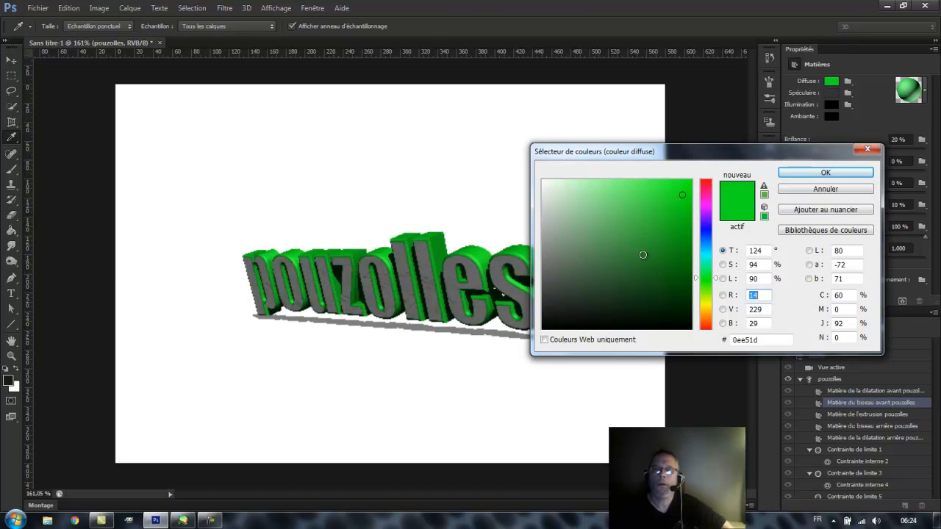
left_click(613, 255)
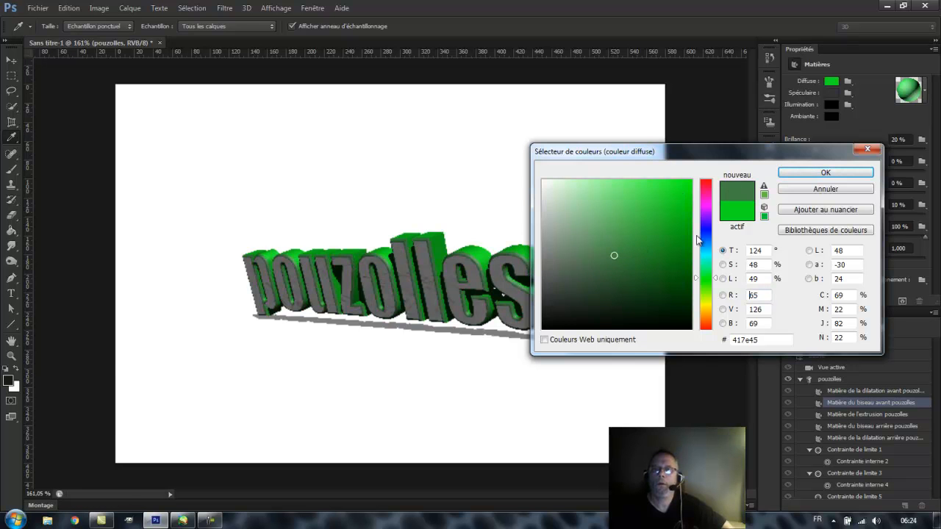
left_click(825, 174)
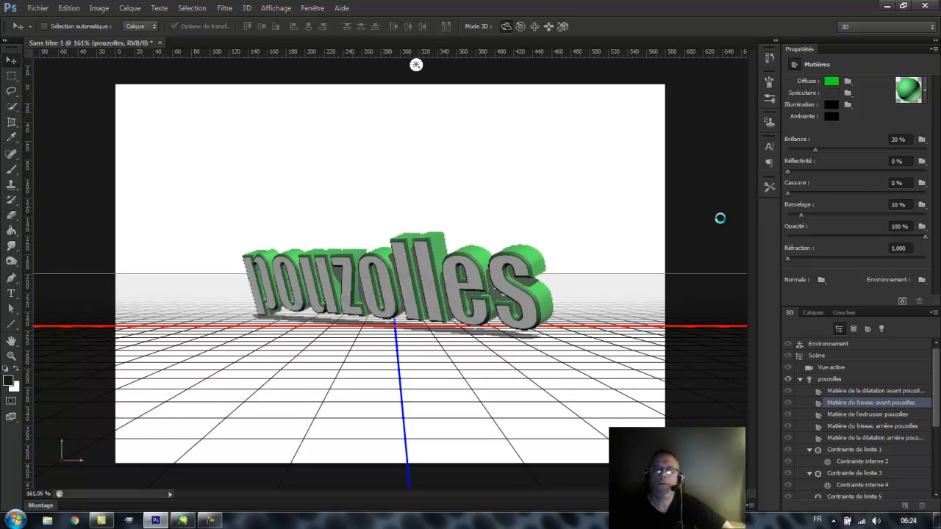
left_click(831, 81)
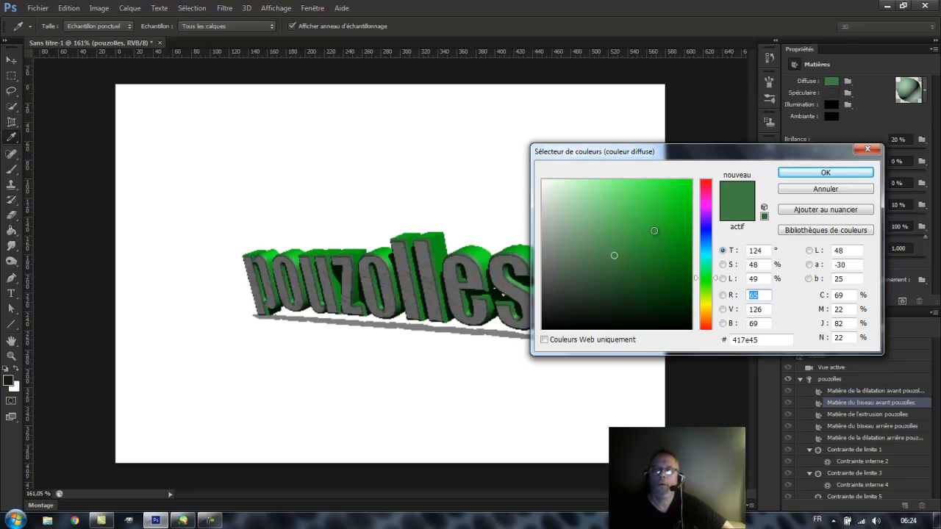
left_click(707, 303)
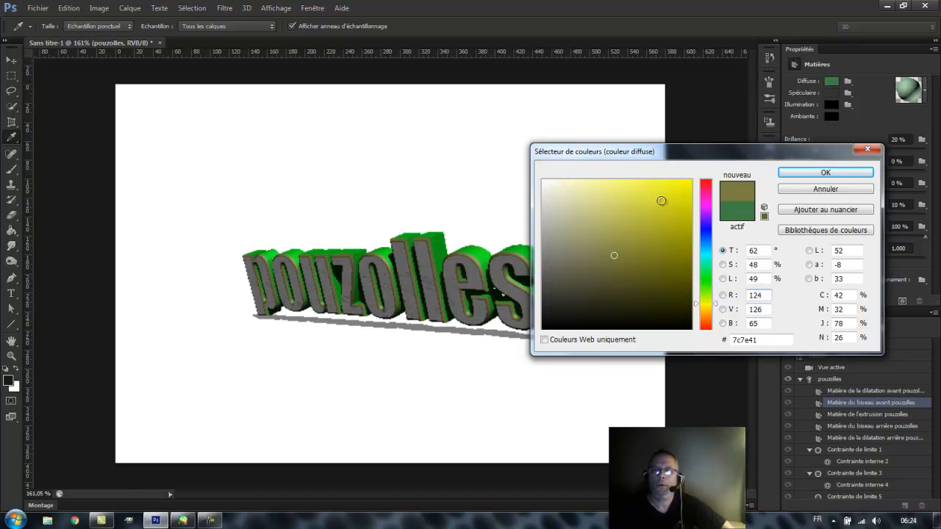
left_click(666, 203)
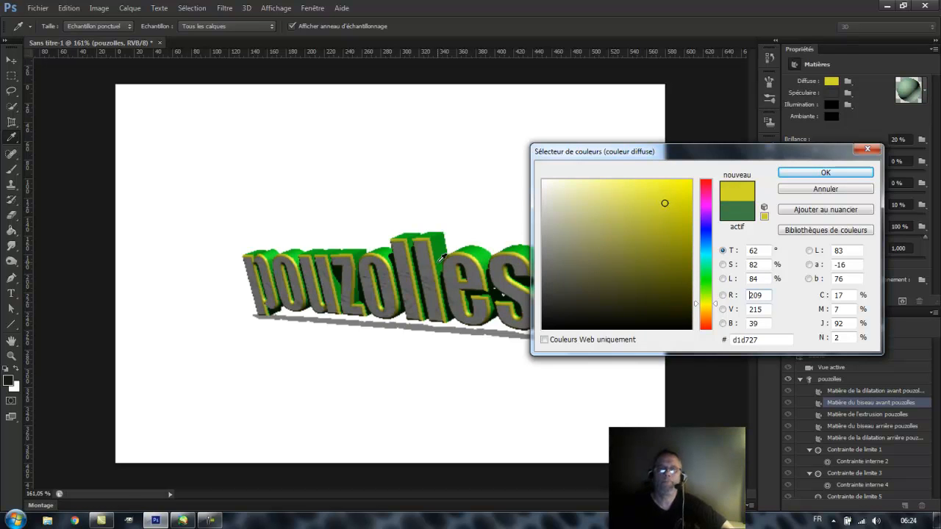
left_click(825, 173)
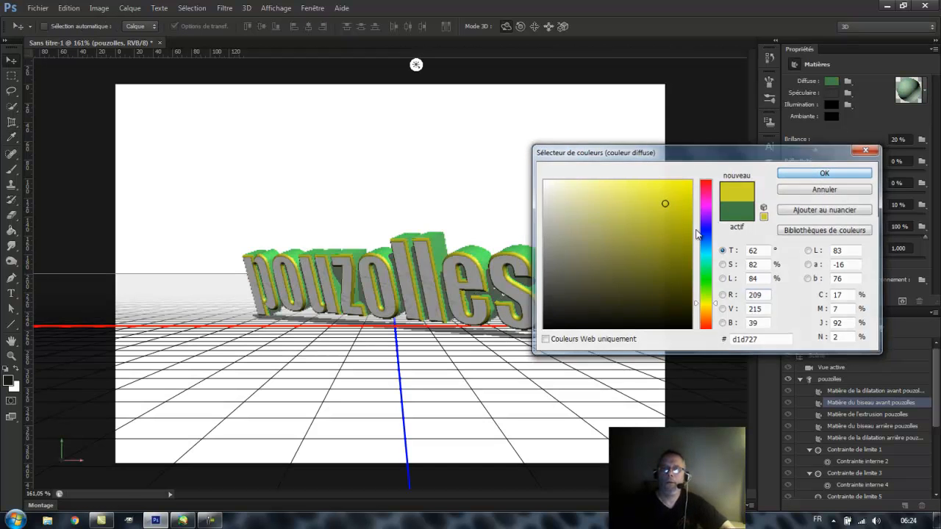
Apply the dark speckled stone material preset to the extrusion material of pouzolles and close the preset list.
left_click(857, 417)
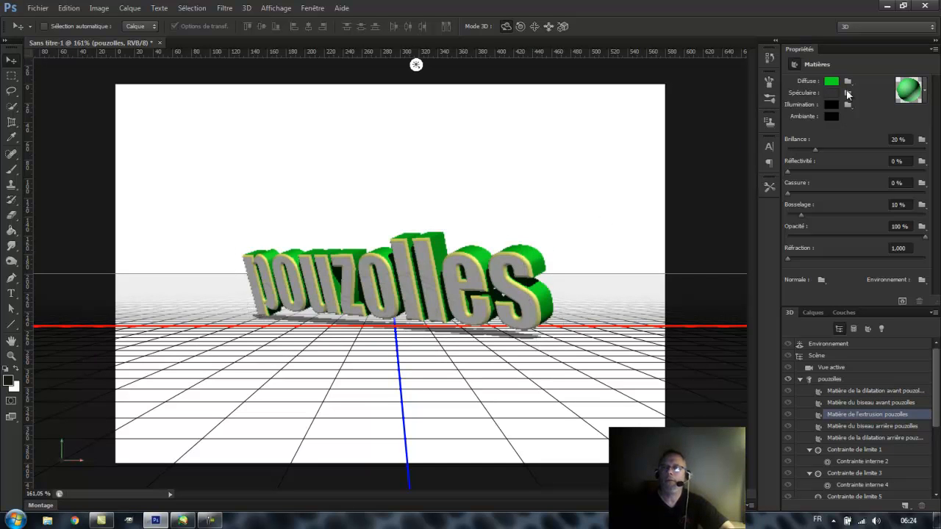
left_click(923, 91)
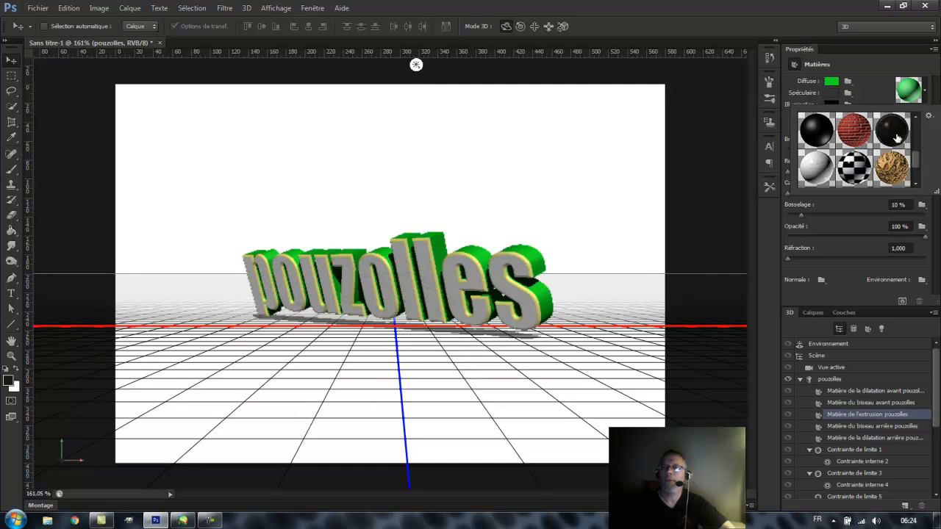
left_click(894, 135)
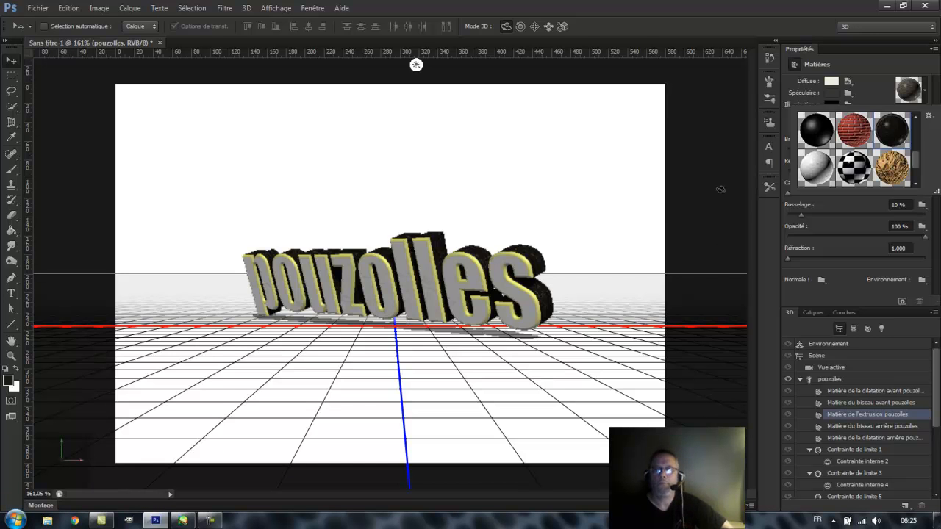
left_click(871, 83)
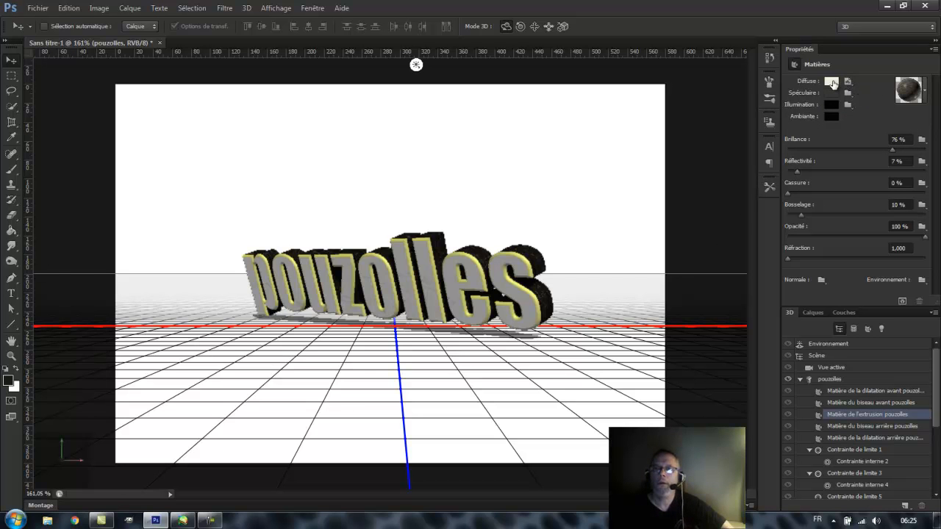
Set the extrusion material's bump (Bosselage) to 0 % and check its diffuse colour without changing it.
left_click(831, 82)
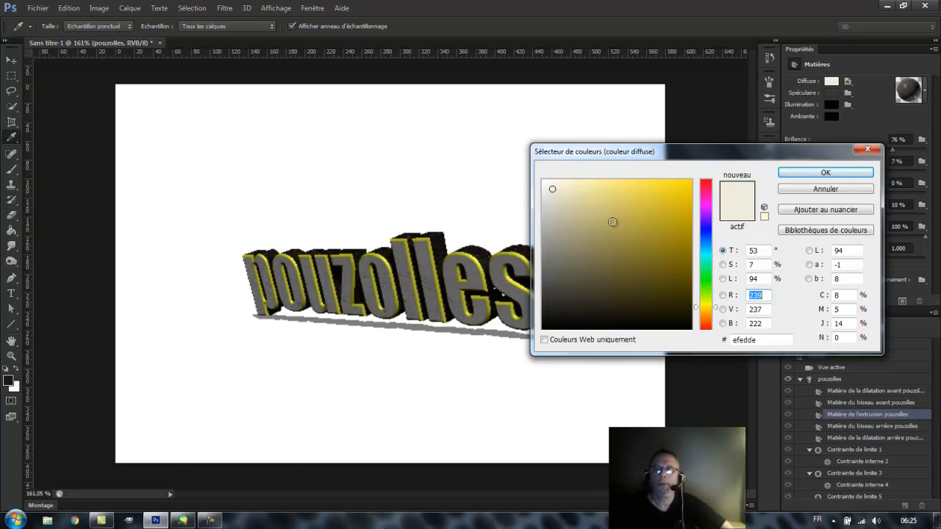
left_click(824, 190)
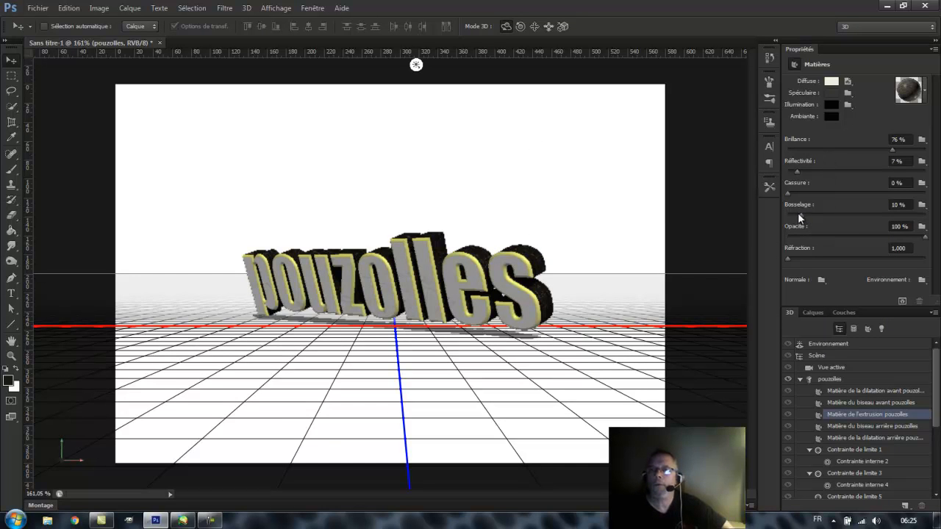
left_click_drag(799, 213, 793, 214)
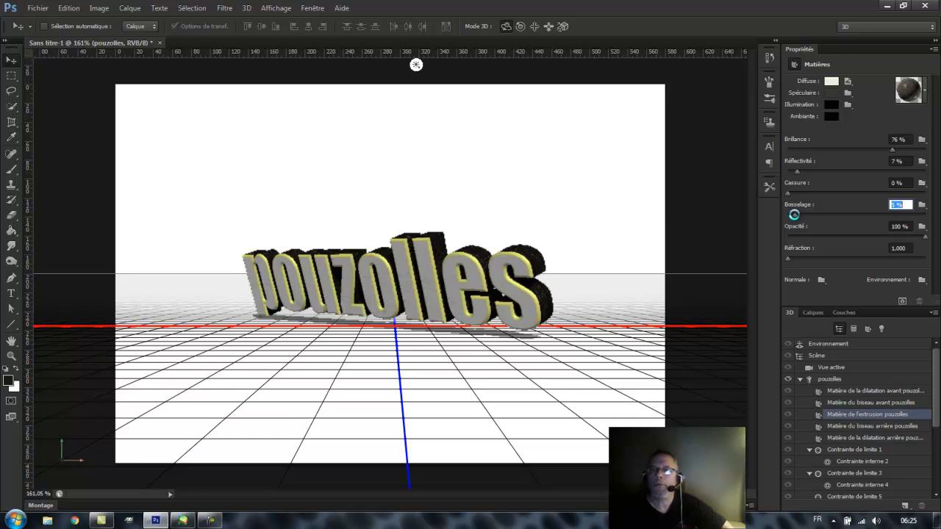
left_click_drag(790, 215, 787, 215)
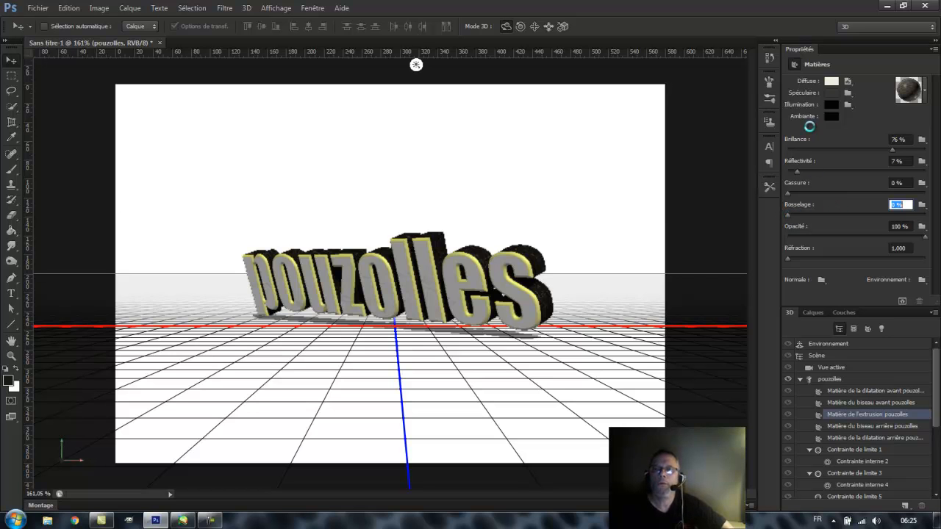
left_click(831, 82)
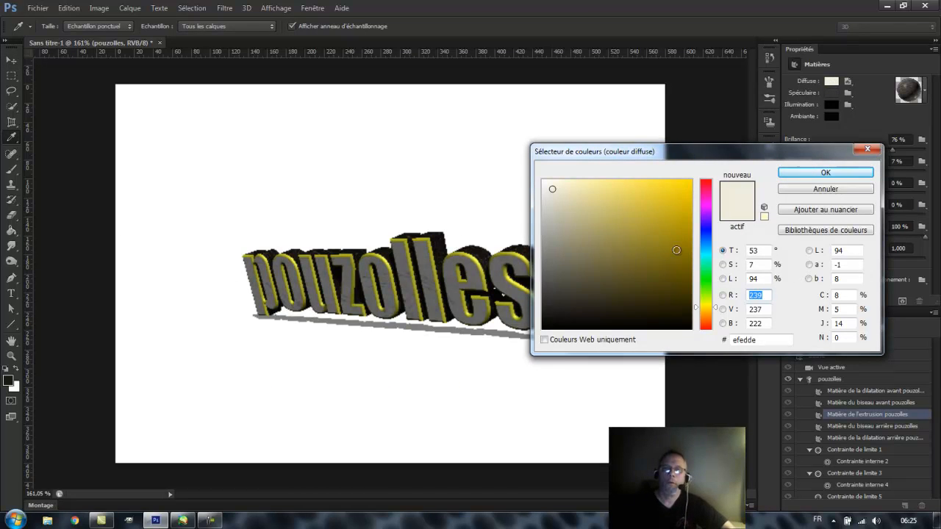
left_click(834, 191)
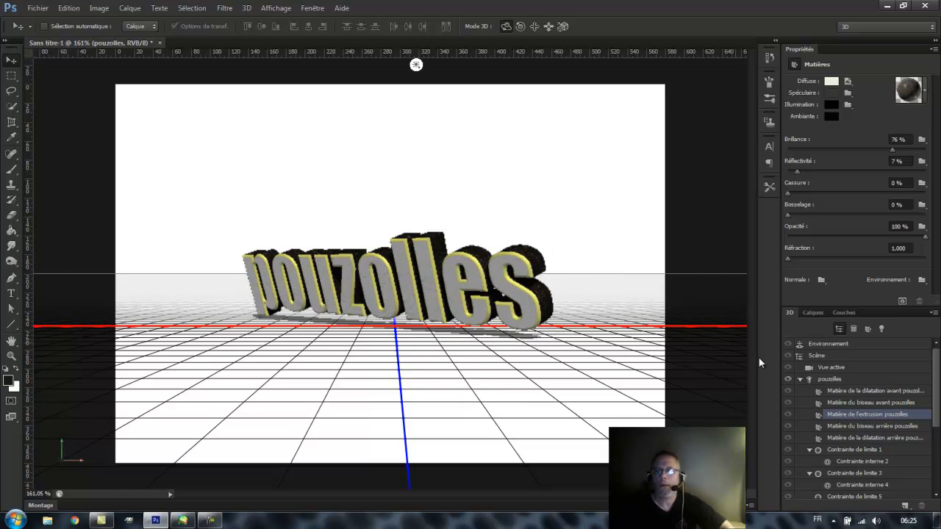
Apply the red brick material preset to the front inflation material of pouzolles and set its bump (Bosselage) to 0 %.
left_click(852, 438)
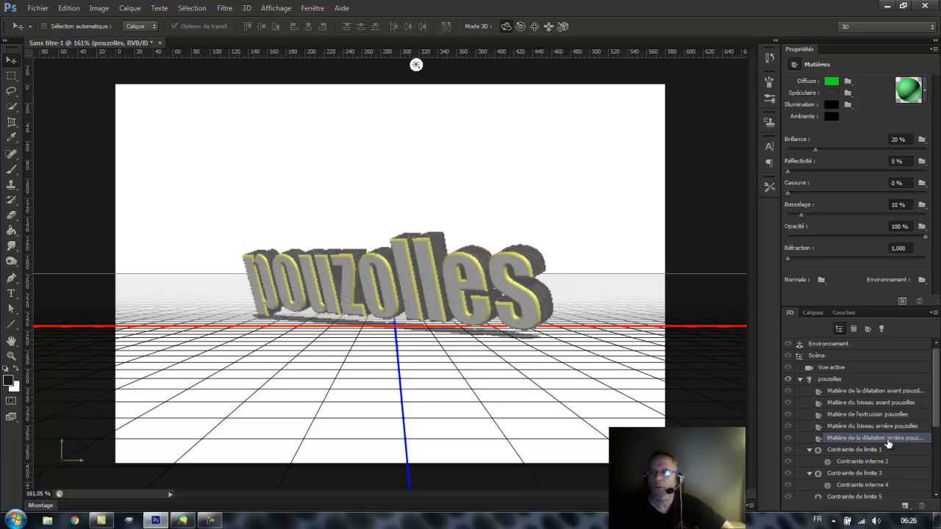
left_click(869, 395)
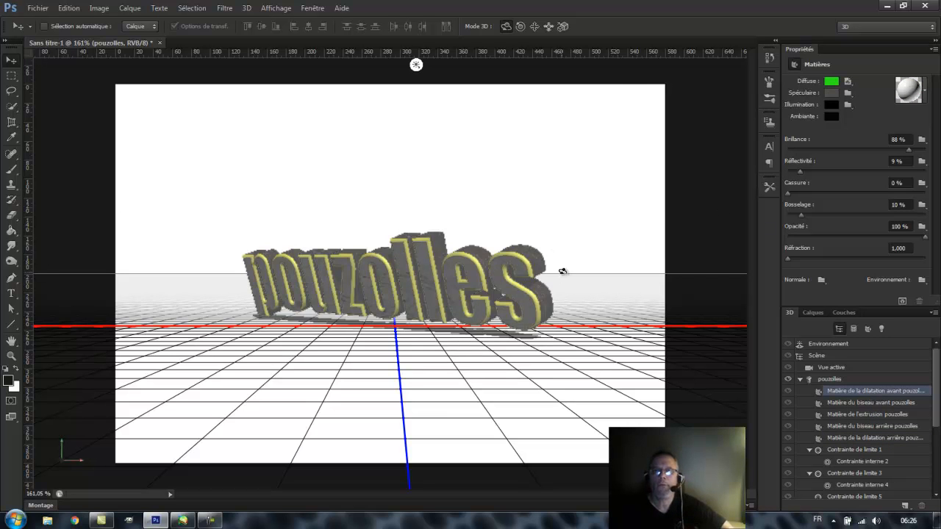
left_click(924, 91)
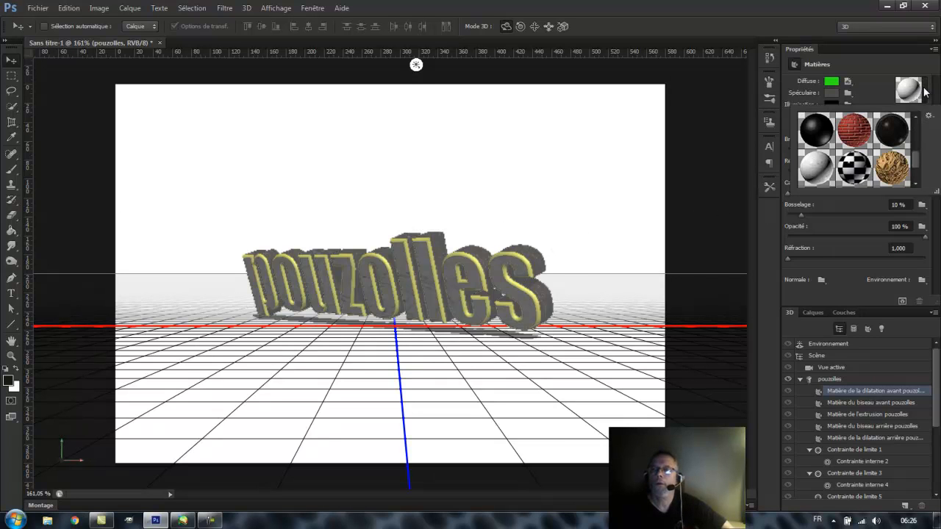
left_click(855, 130)
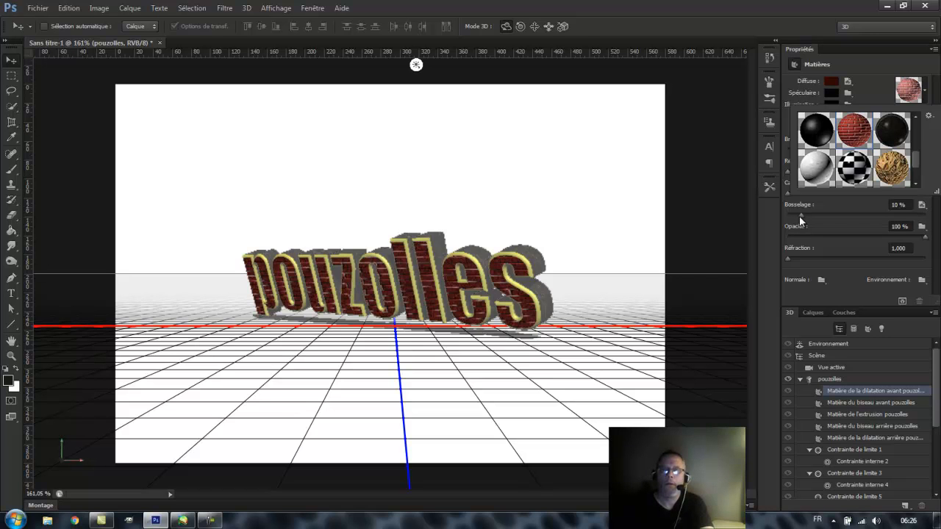
left_click(868, 418)
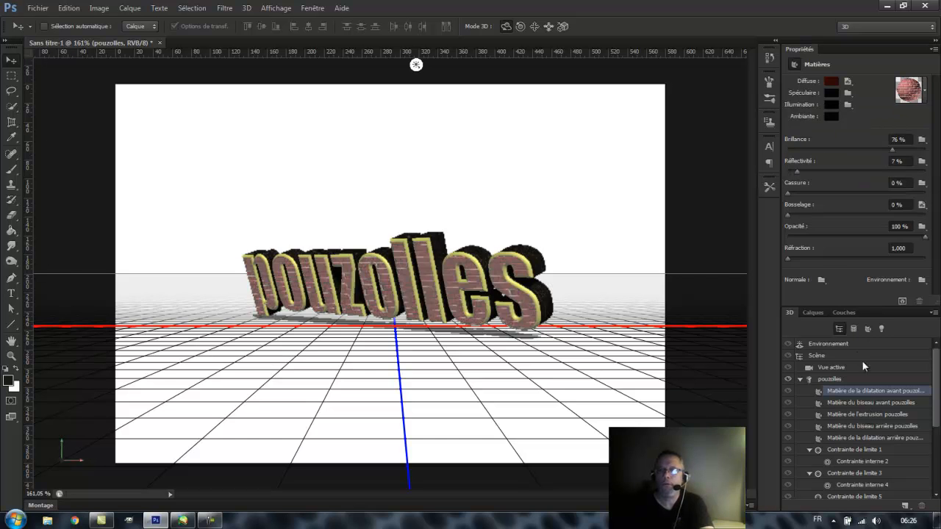
Apply the plain light grey material preset to the extrusion material of pouzolles and close the preset list.
left_click(868, 415)
left_click(924, 91)
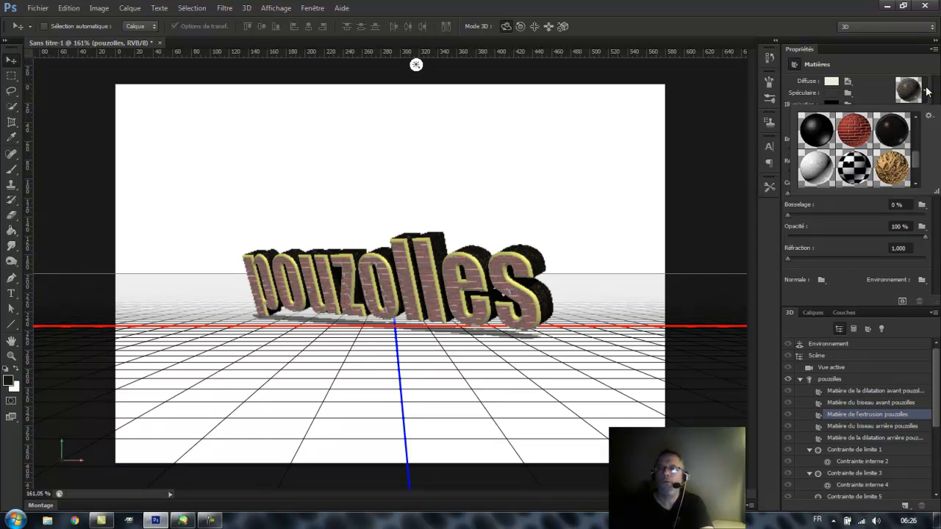
left_click_drag(918, 165, 917, 138)
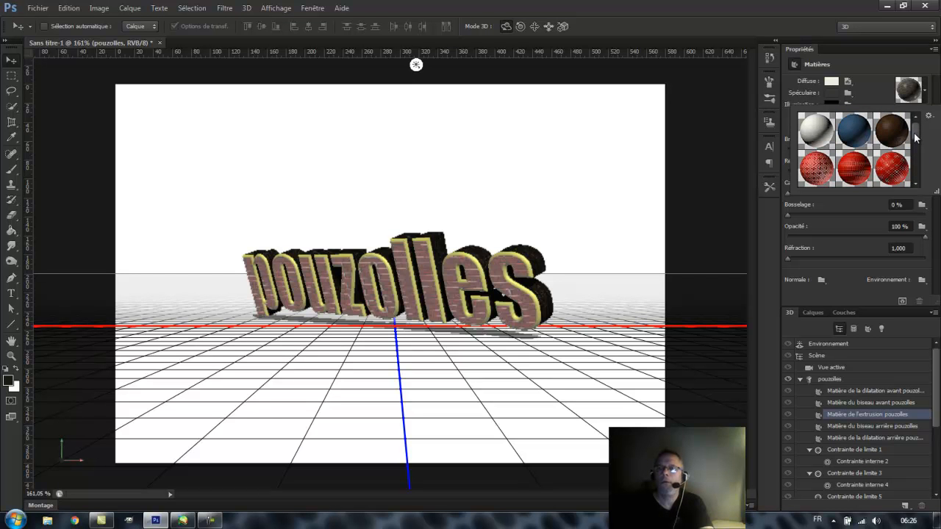
left_click_drag(913, 131, 914, 147)
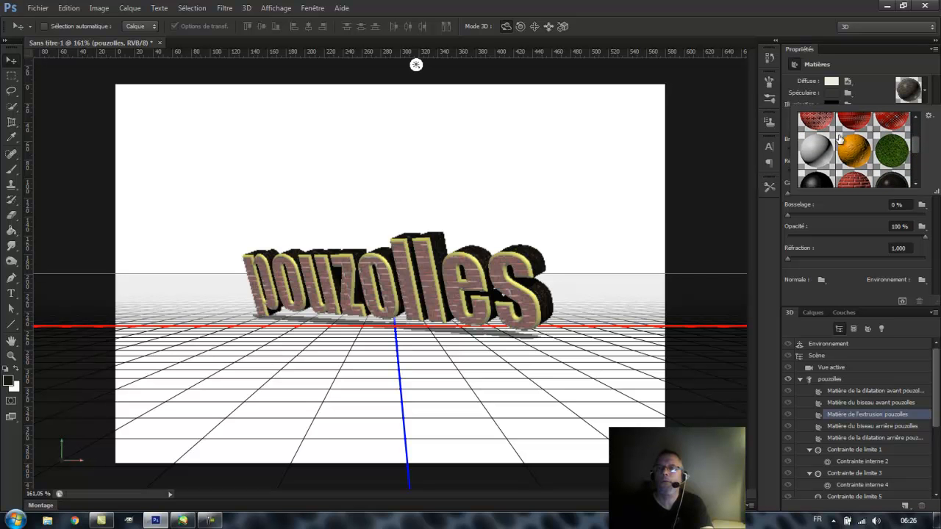
left_click(823, 150)
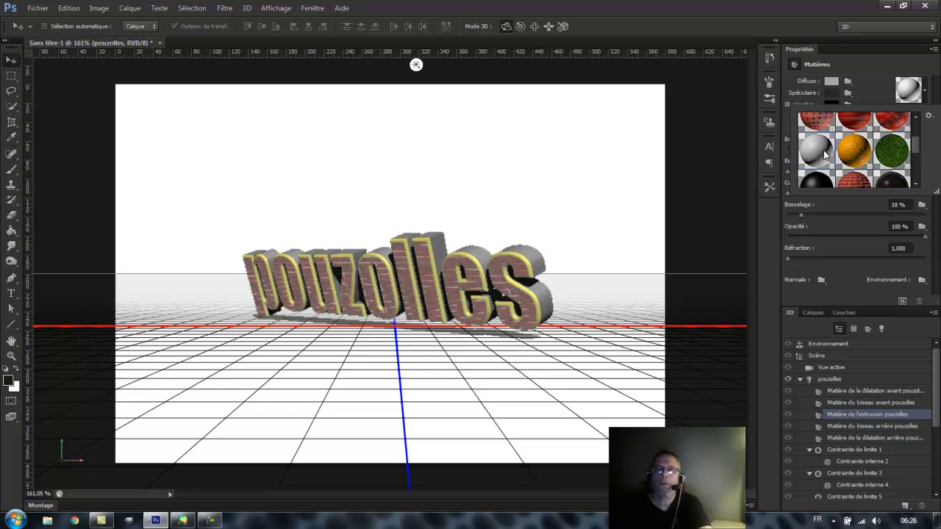
left_click(878, 79)
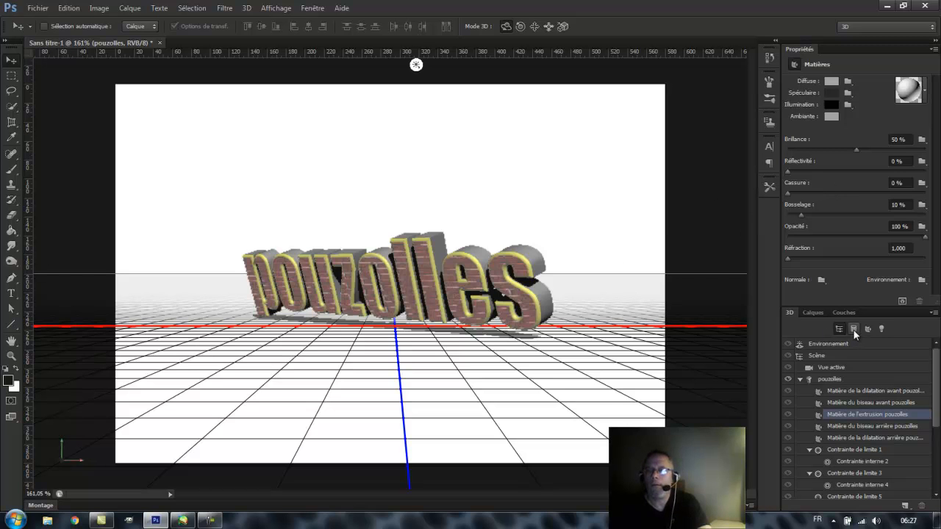
Examine the scene filtered by meshes, materials and lights, including the front bevel and extrusion materials, and return to the whole scene list.
left_click(833, 379)
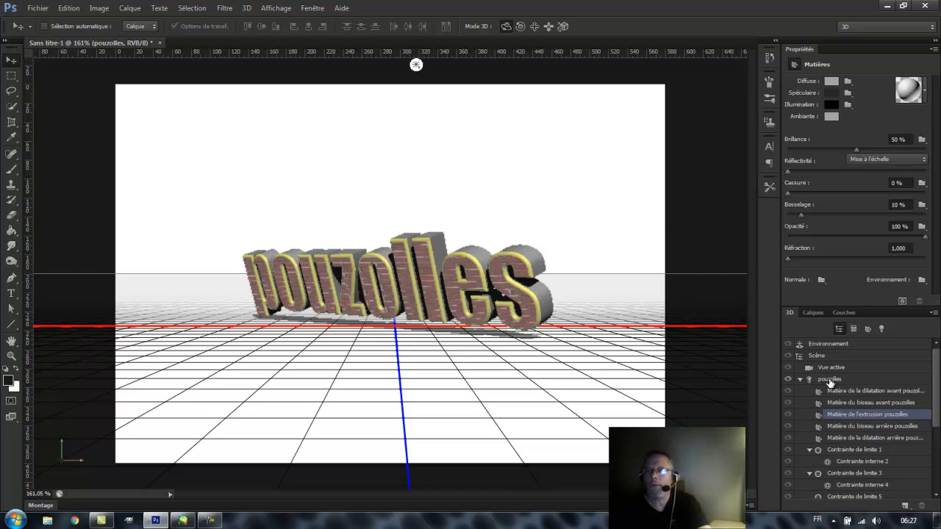
left_click(836, 378)
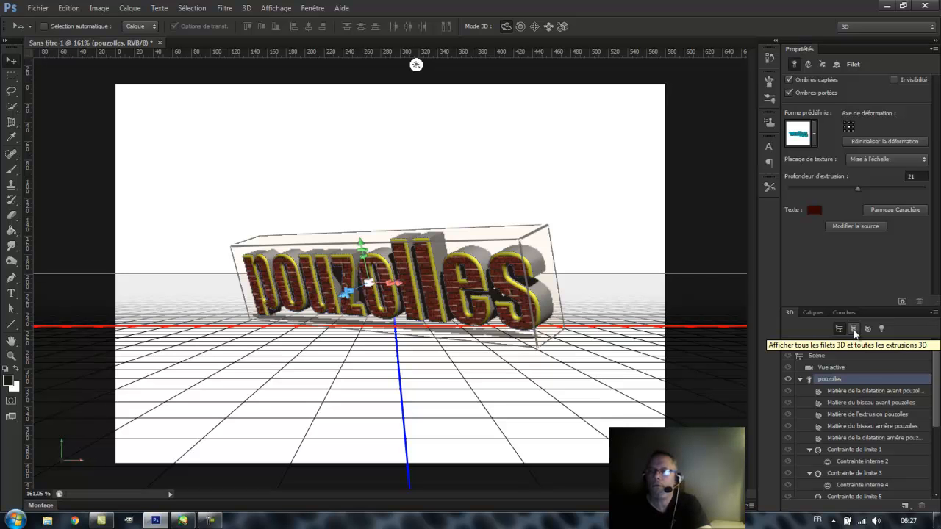
left_click(853, 329)
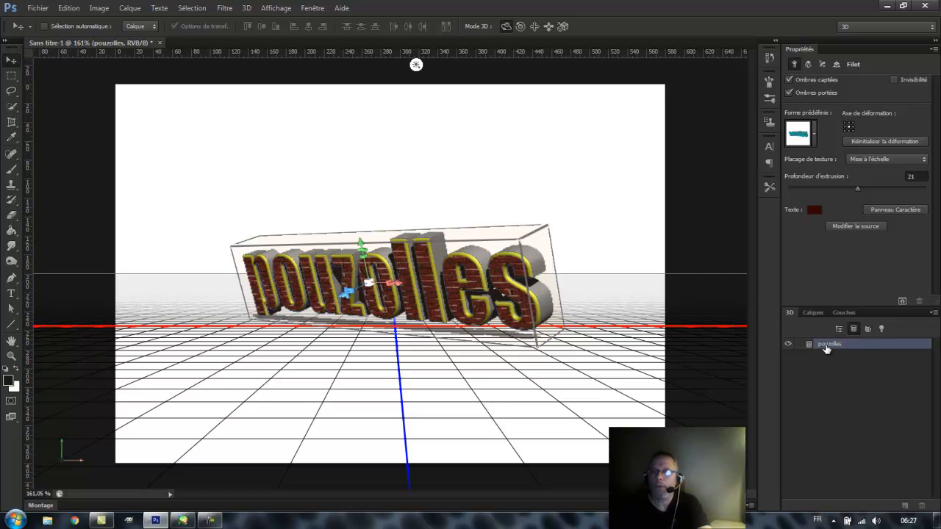
left_click(866, 332)
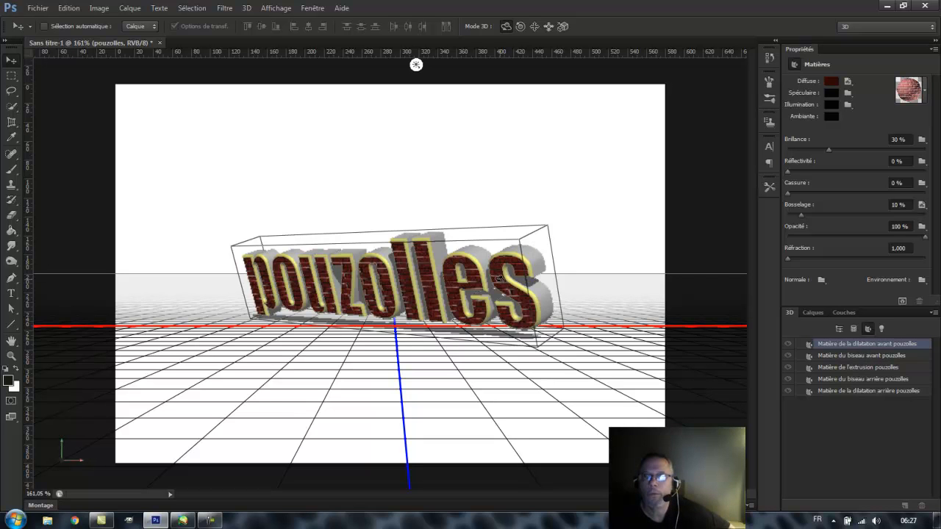
left_click(857, 359)
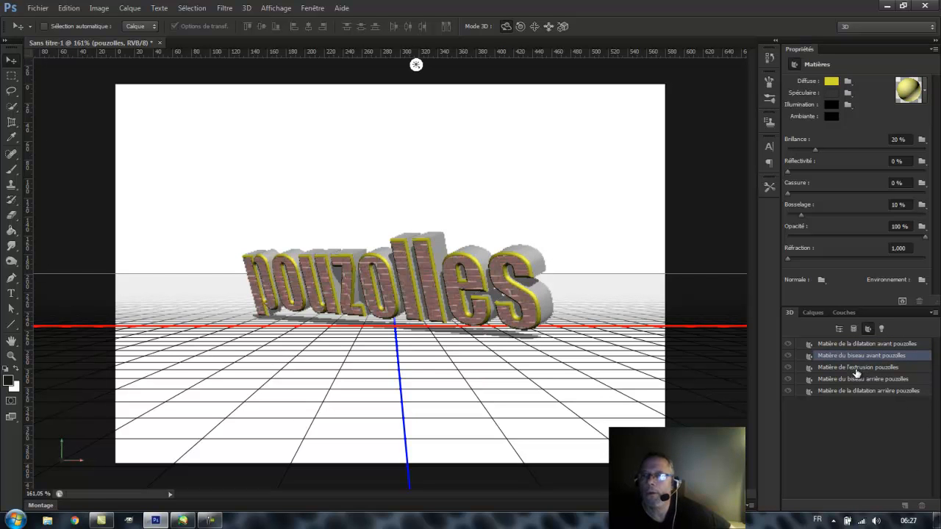
left_click(856, 369)
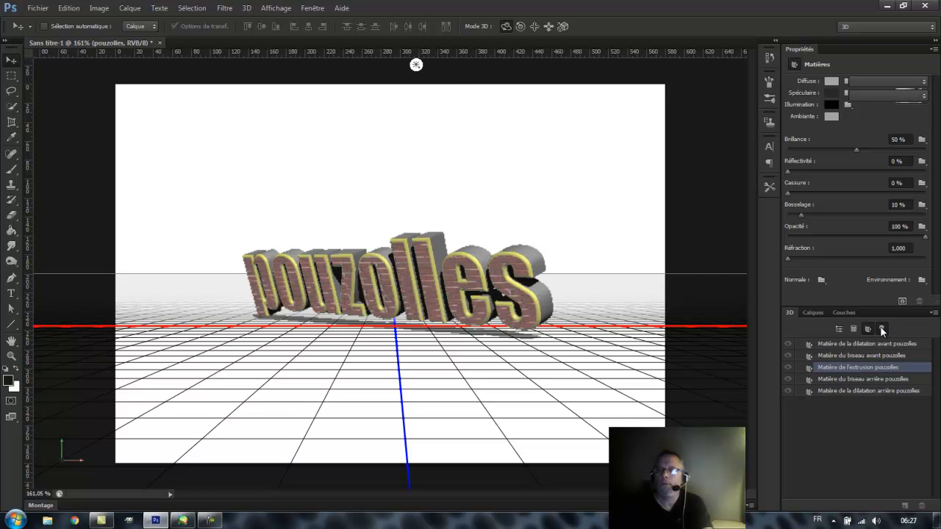
left_click(881, 328)
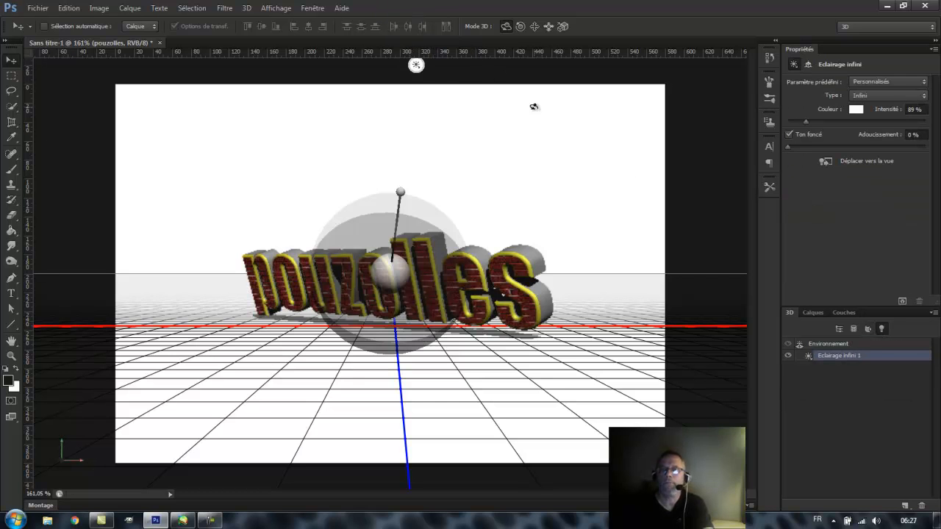
left_click(841, 329)
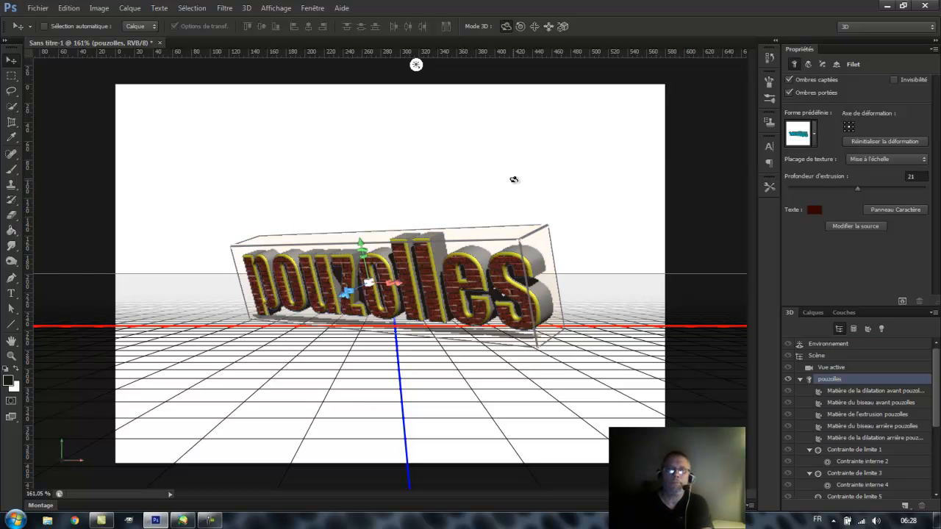
Rotate the pouzolles 3D text so its brick front faces the viewer more directly and its top is turned away, and keep it selected.
left_click_drag(526, 171, 547, 187)
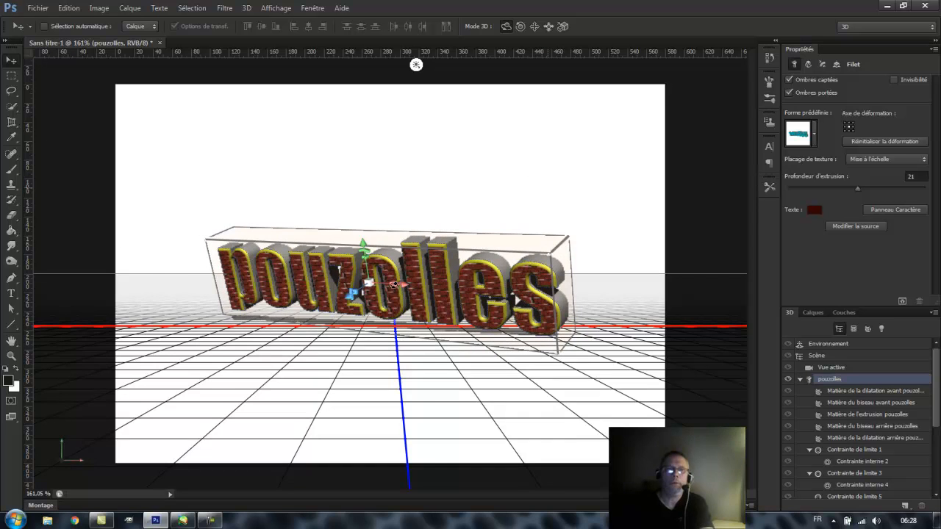
left_click_drag(352, 288, 352, 280)
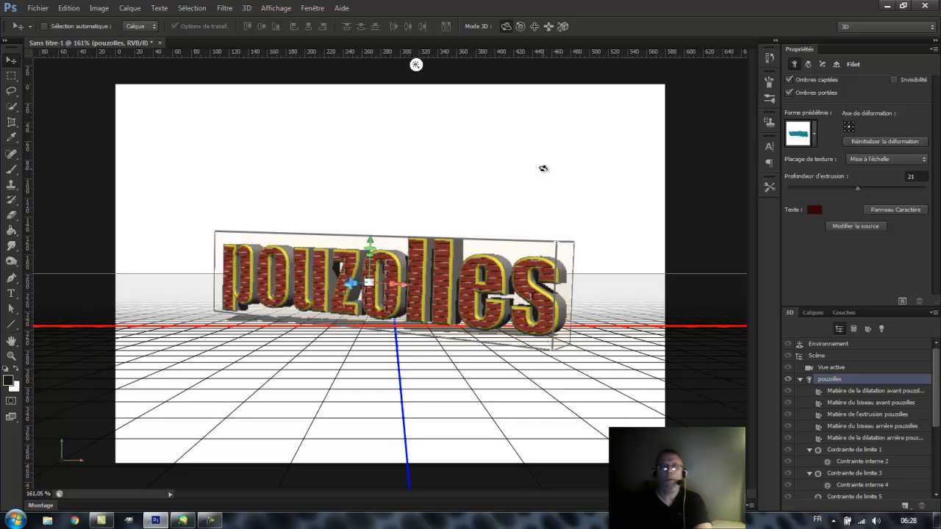
left_click(716, 242)
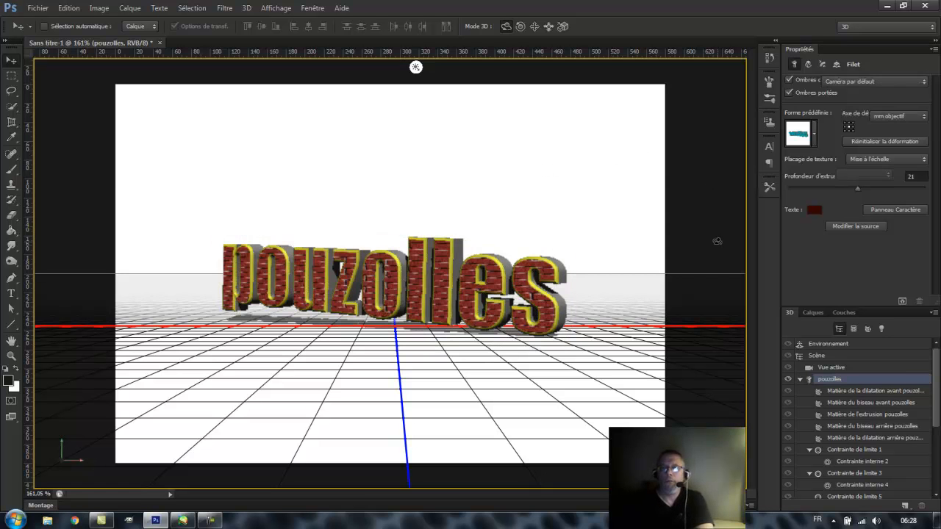
left_click(830, 379)
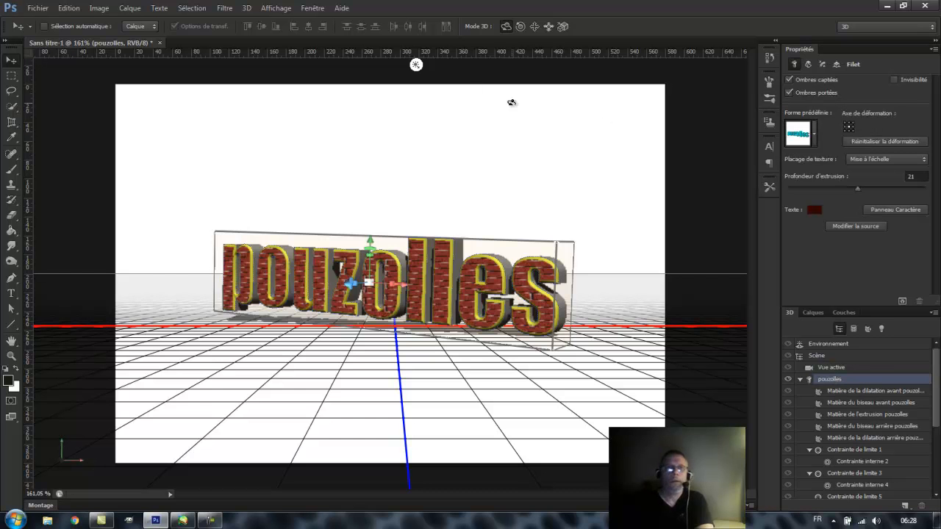
left_click(243, 8)
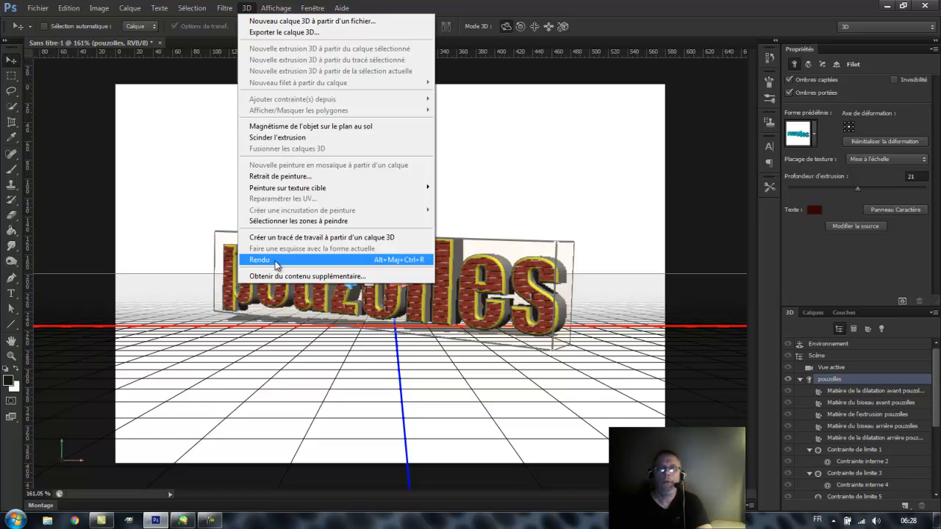
left_click(822, 255)
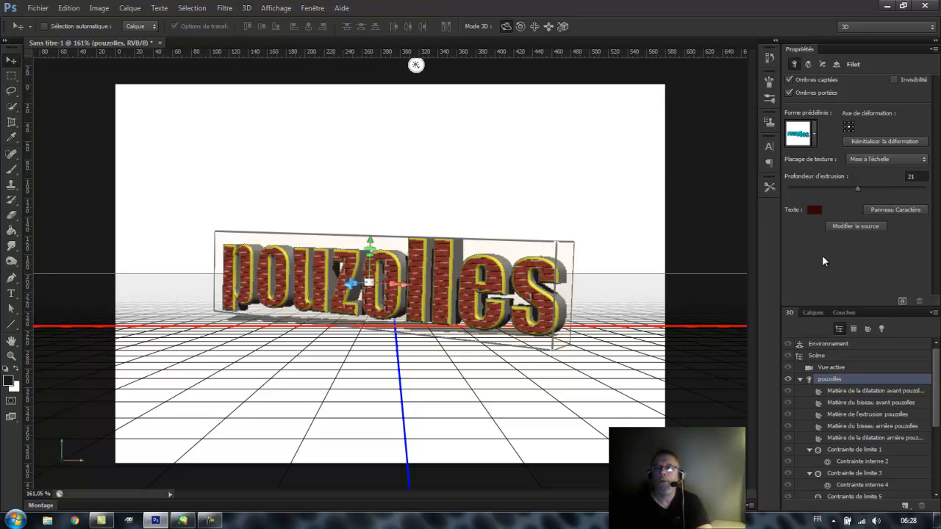
left_click(814, 210)
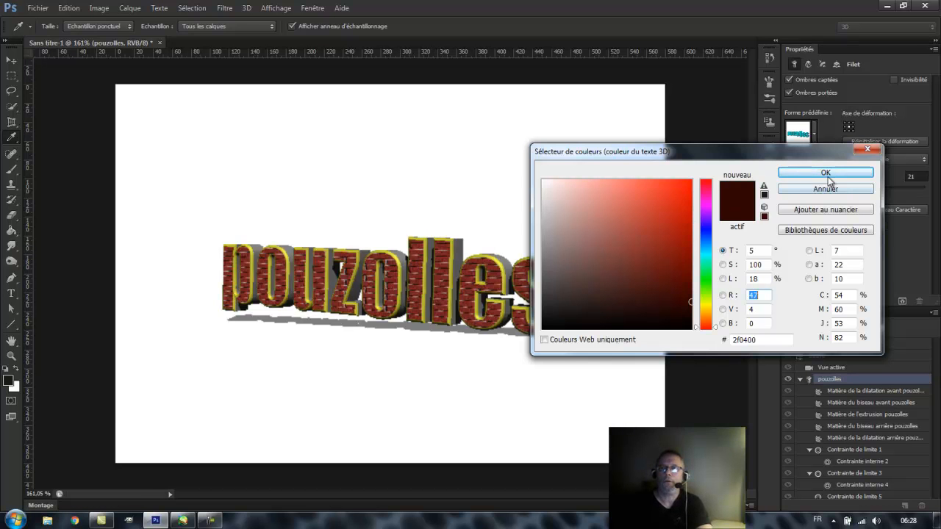
left_click(819, 190)
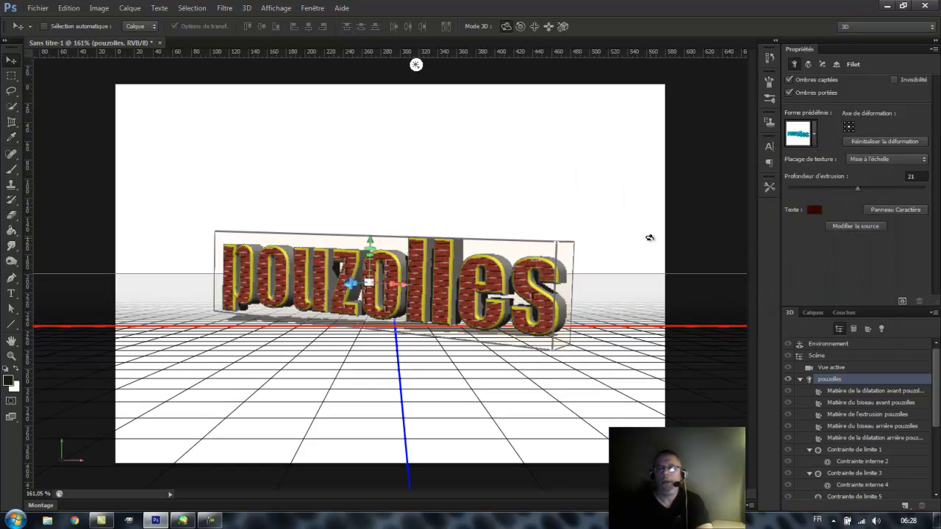
Export the 3D layer to the desktop (Bureau) as Sans titre-1 copie.dae in Collada (*.DAE) format.
left_click(247, 8)
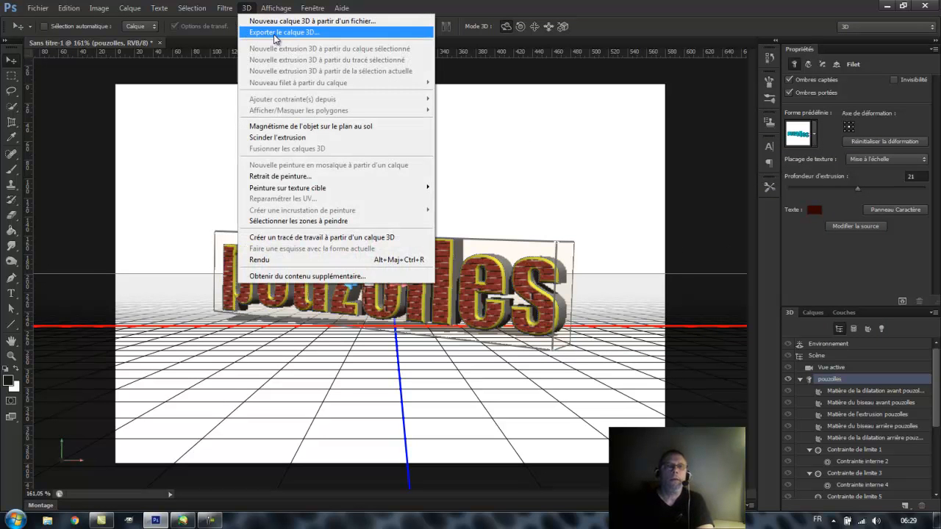
key("Escape")
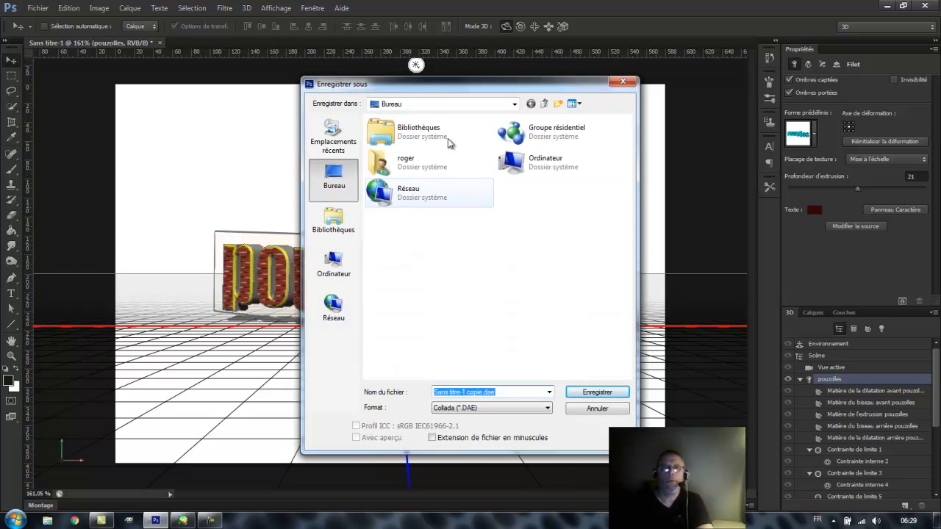
left_click(522, 410)
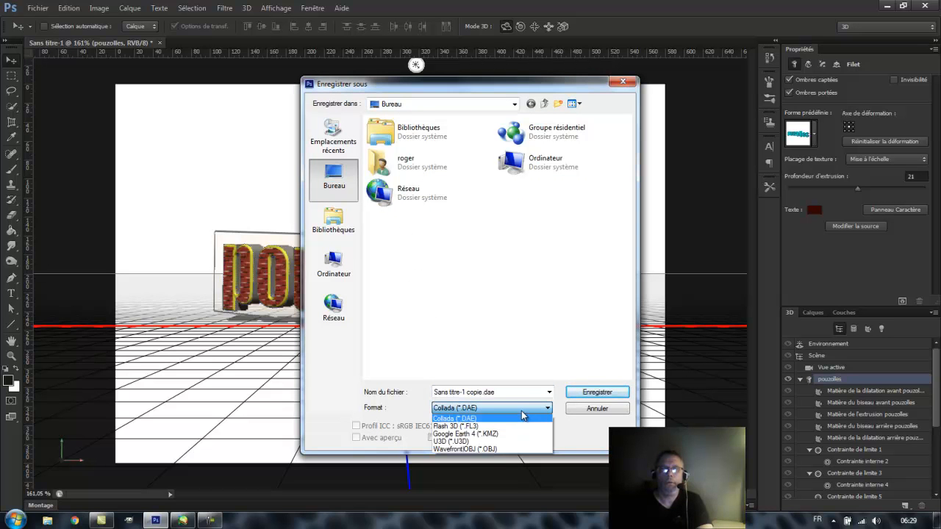
left_click(522, 417)
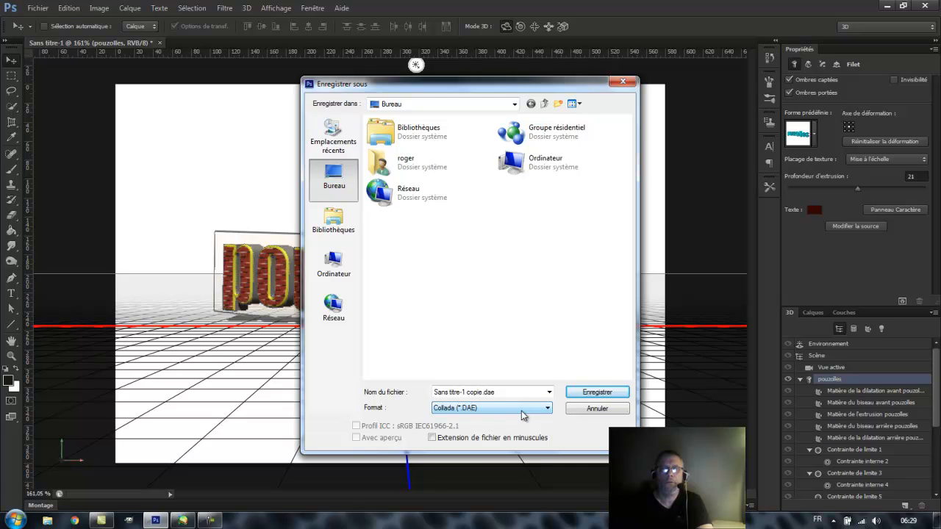
left_click(597, 392)
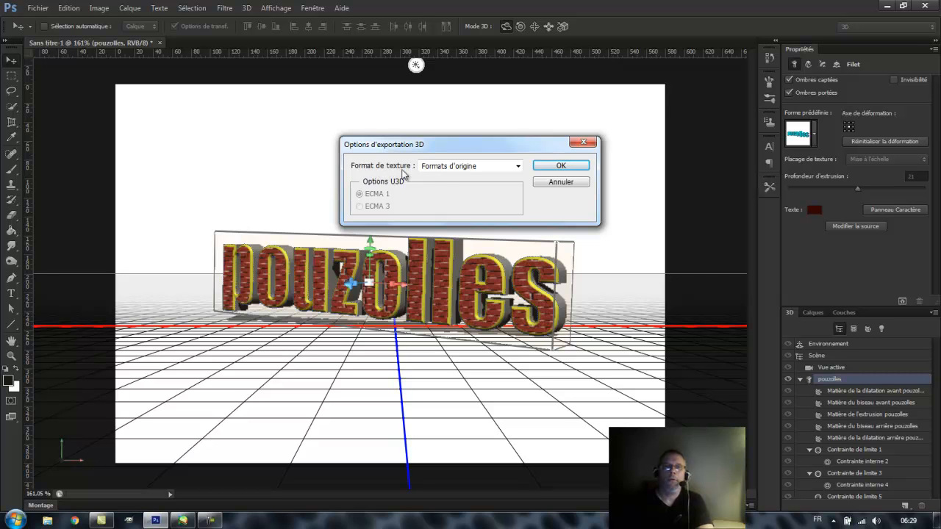
Set the texture format of the 3D export to JPEG and confirm the export options.
left_click(518, 168)
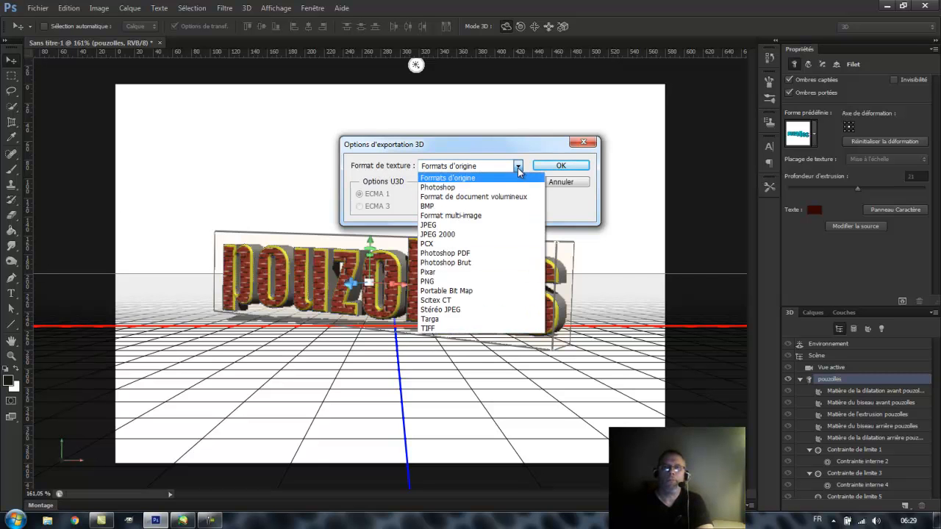
left_click(478, 226)
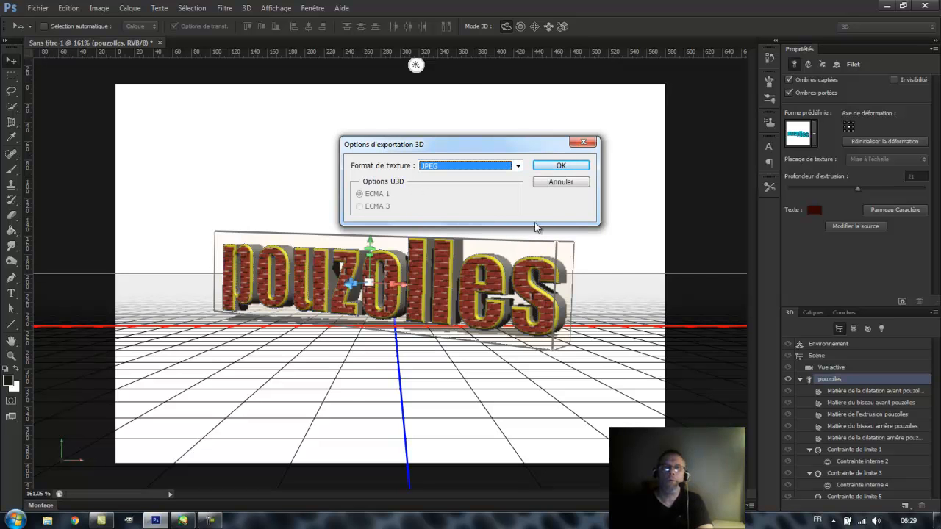
left_click(572, 169)
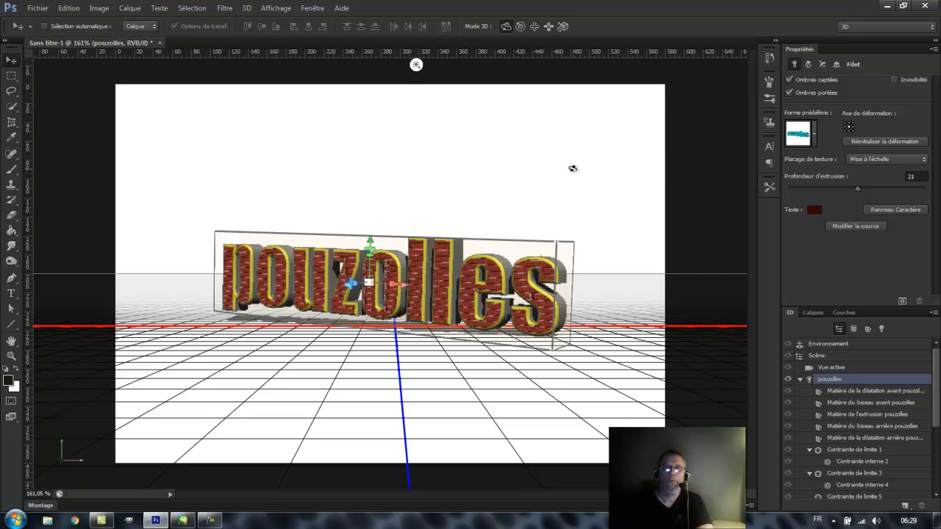
Switch to the desktop and view the exported textures Brick-1-Diffuse-1 and Brick-1-Bump-1 in Windows Live Photo Gallery.
left_click(888, 7)
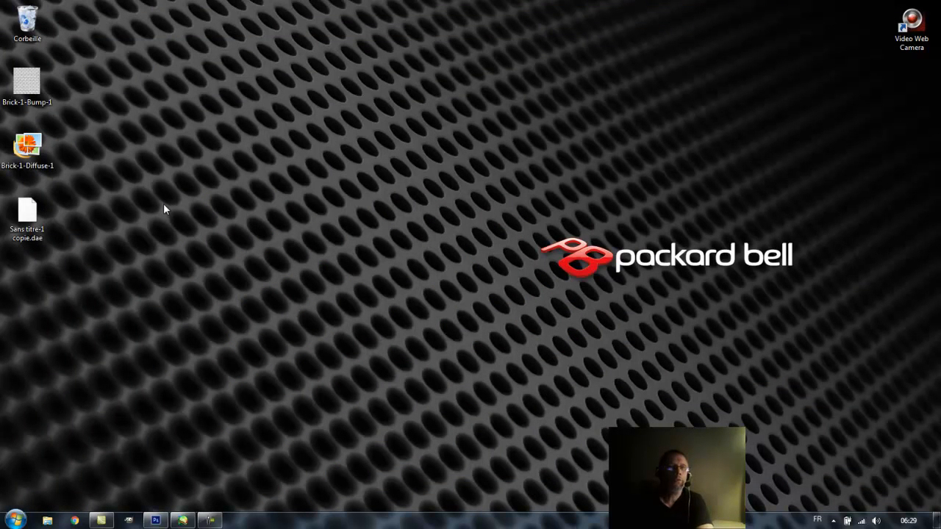
left_click(25, 150)
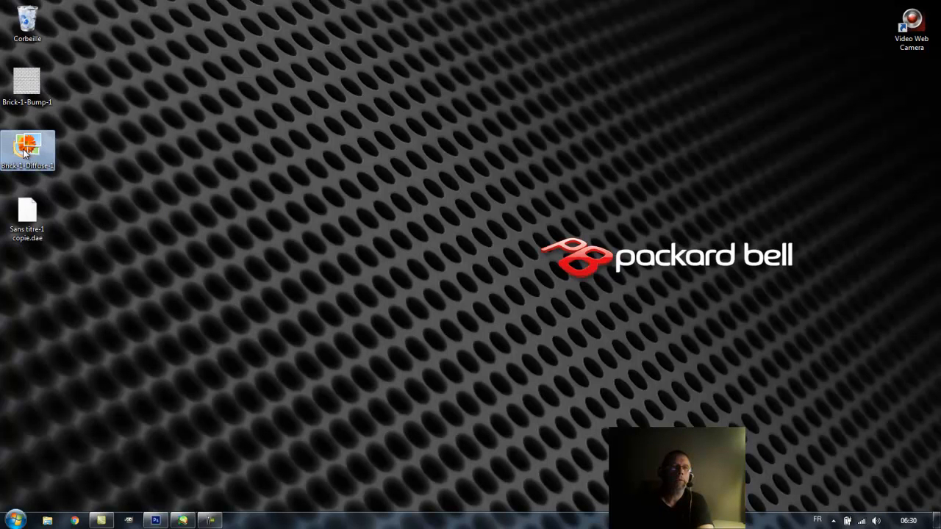
mouse_move(25, 150)
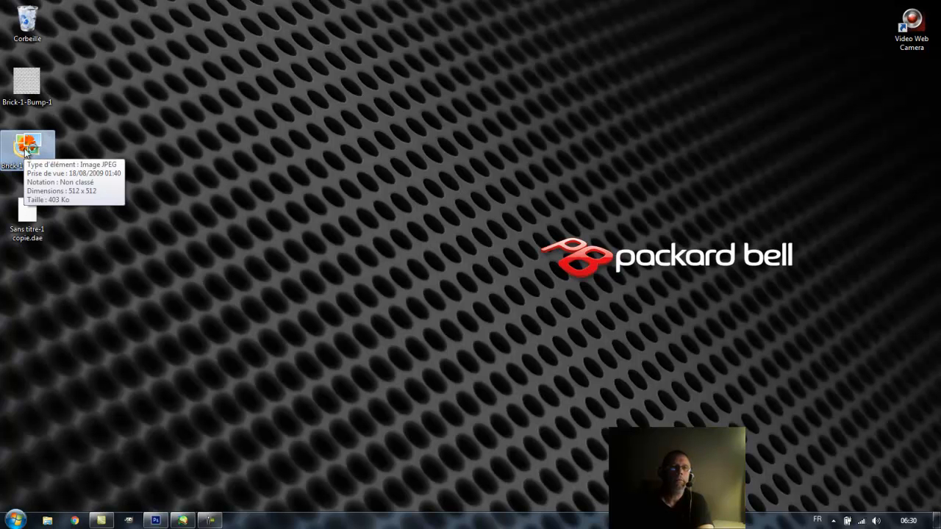
double_click(24, 150)
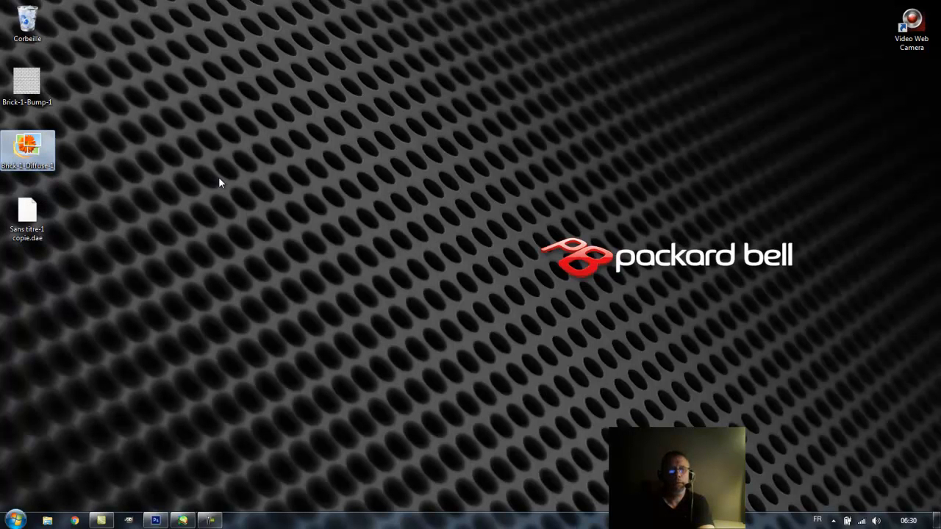
double_click(41, 150)
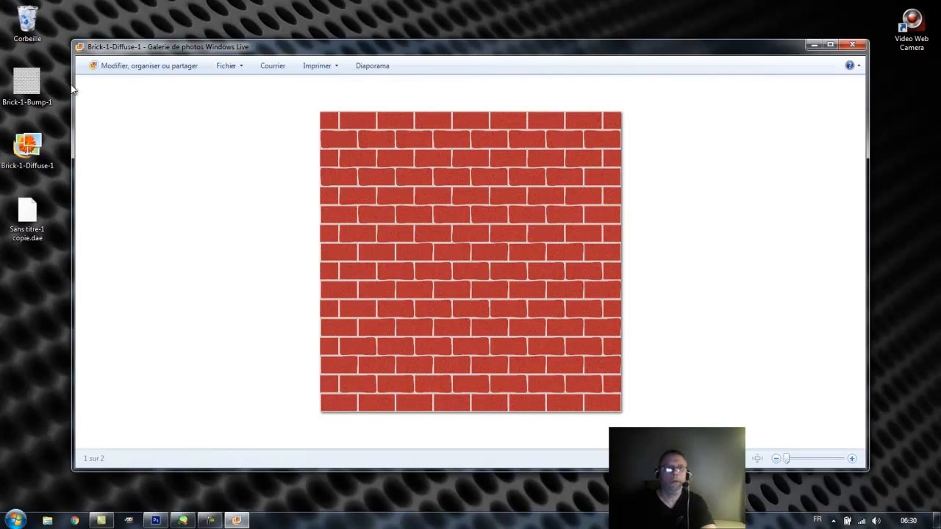
left_click_drag(22, 84, 398, 294)
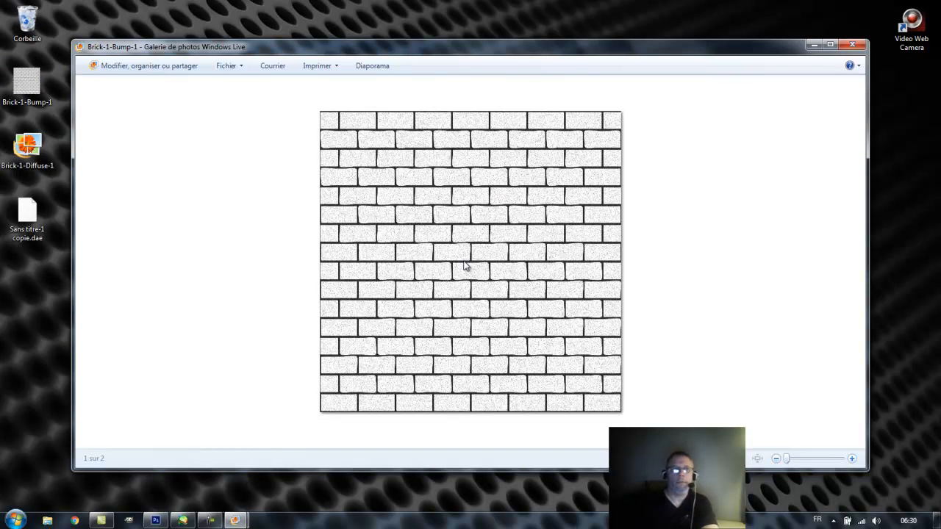
Close the photo viewer and look at the exported Sans titre-1 copie.dae file on the desktop.
left_click(852, 46)
left_click(852, 46)
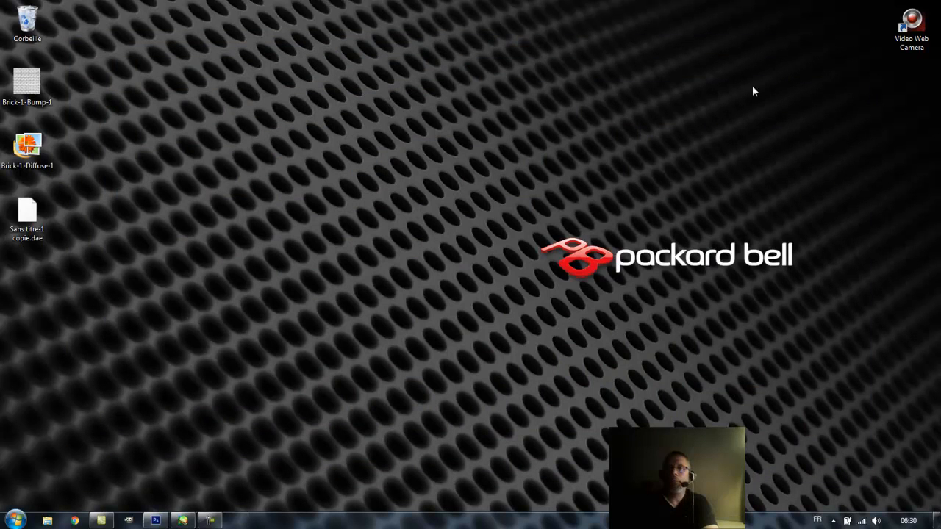
left_click(27, 232)
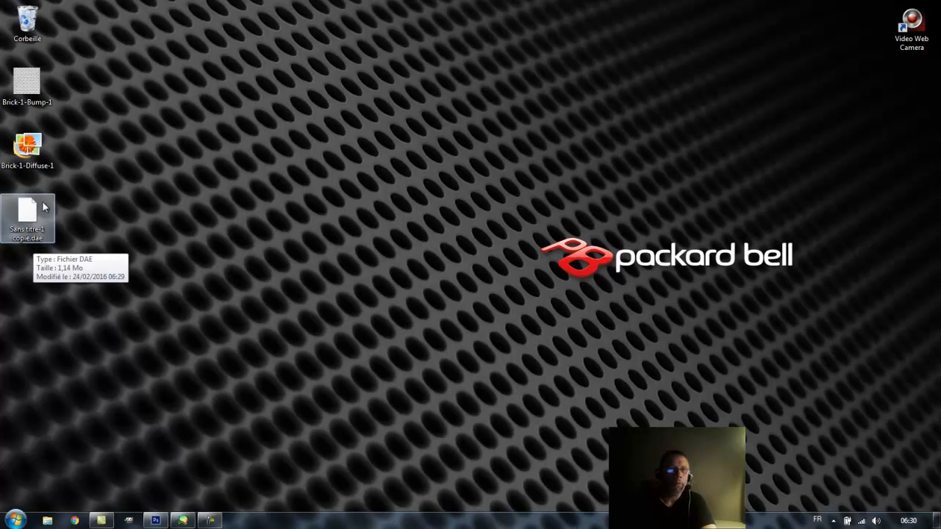
left_click(60, 242)
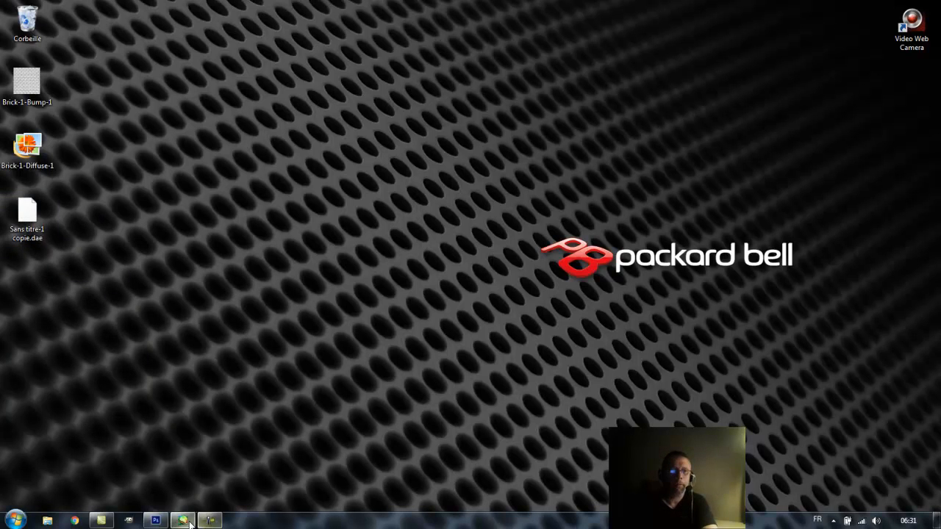
Switch to Photoshop, save the document to Bureau as Sans titre-1 copie in Photoshop (*.PSD;*.PDD) format, and return to the desktop.
left_click(156, 520)
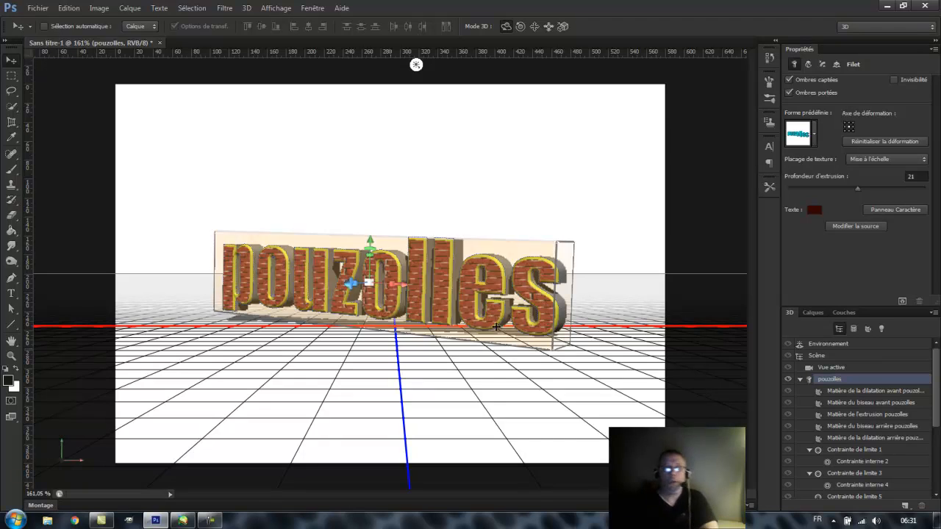
left_click(39, 8)
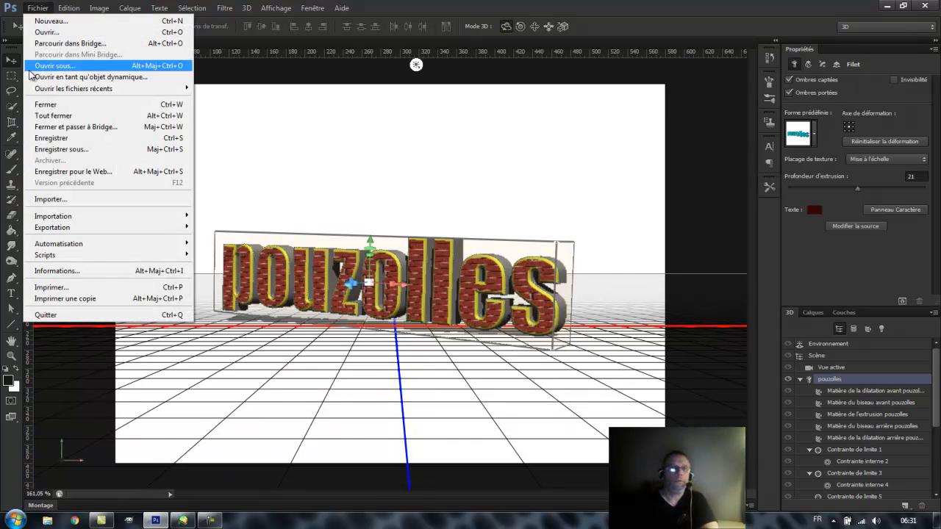
left_click(54, 151)
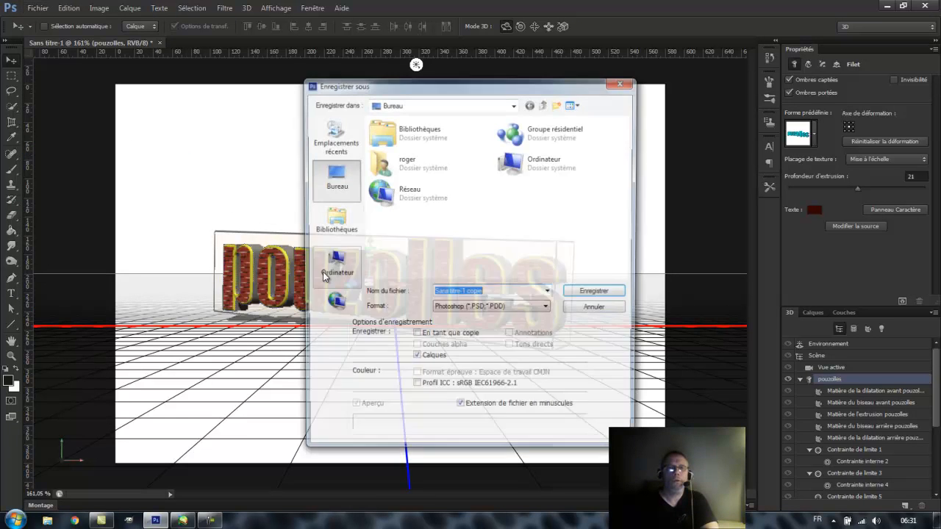
left_click(597, 293)
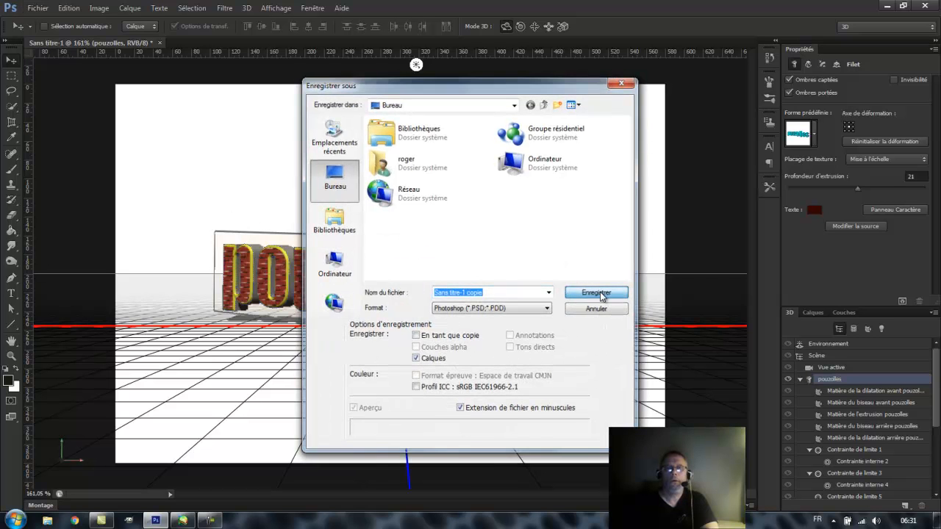
left_click(709, 192)
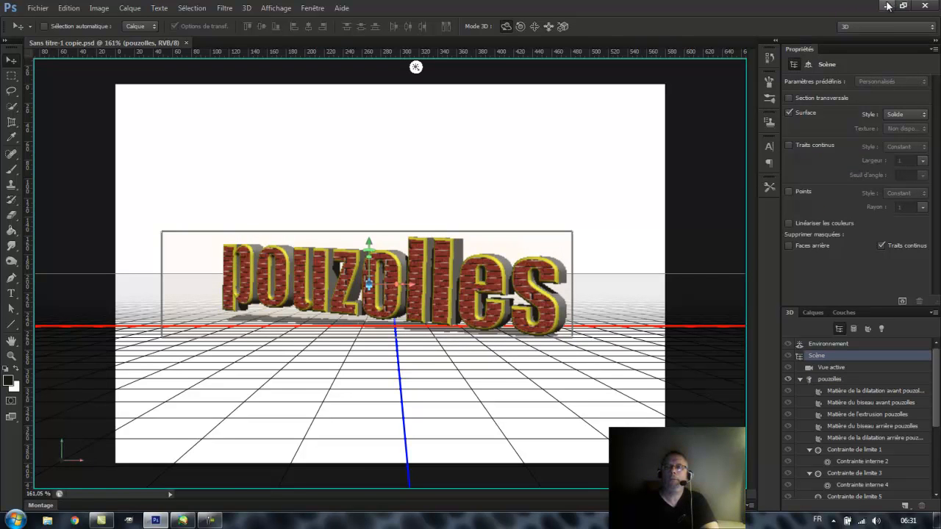
left_click(884, 6)
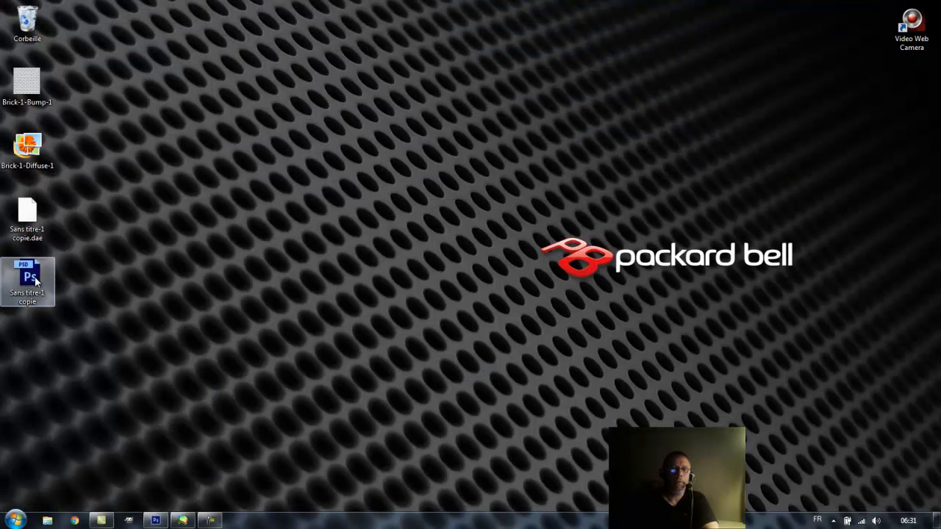
Switch to Photoshop and save a JPEG copy named Sans titre-1 copie.jpg to Bureau at Maximum quality 12 in standard baseline format.
left_click(157, 520)
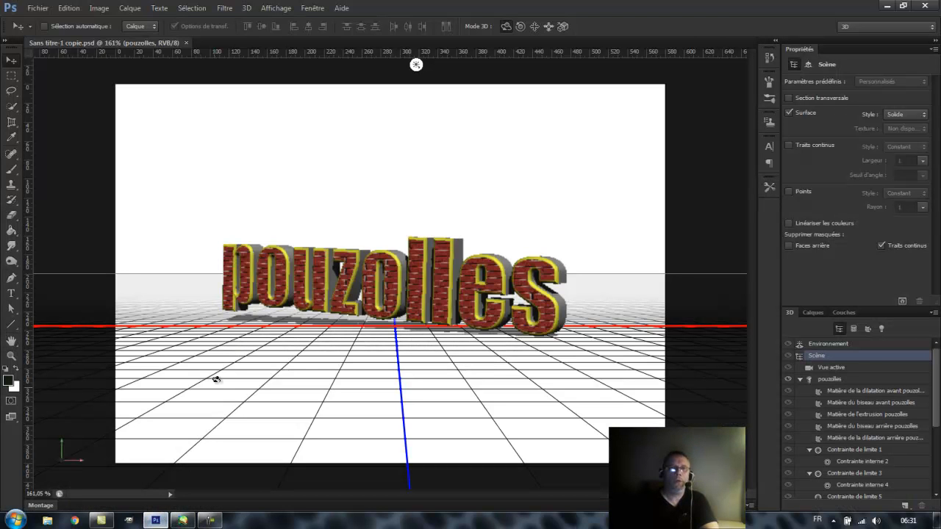
left_click(41, 11)
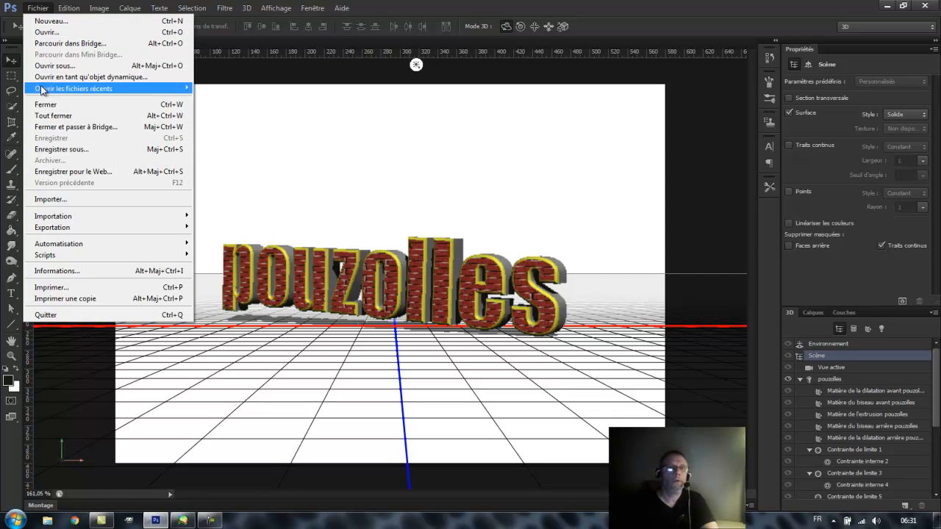
left_click(53, 149)
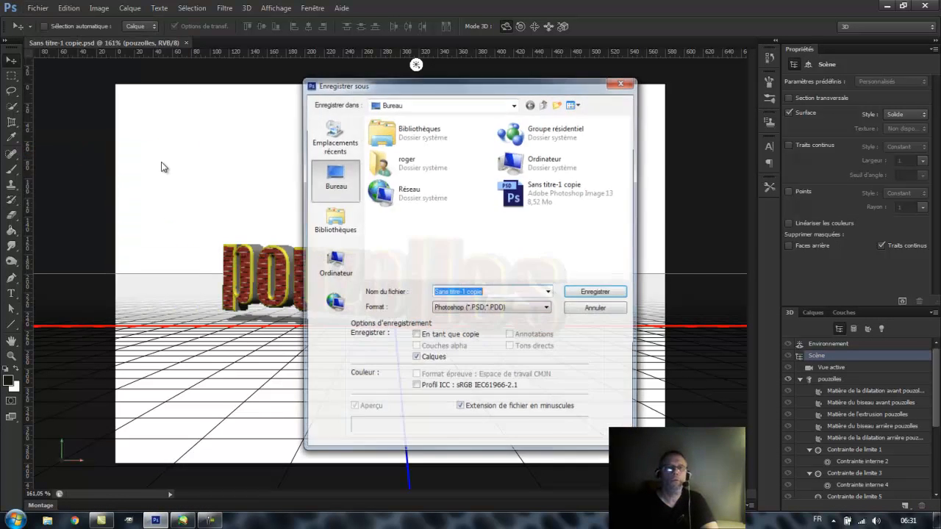
left_click(519, 309)
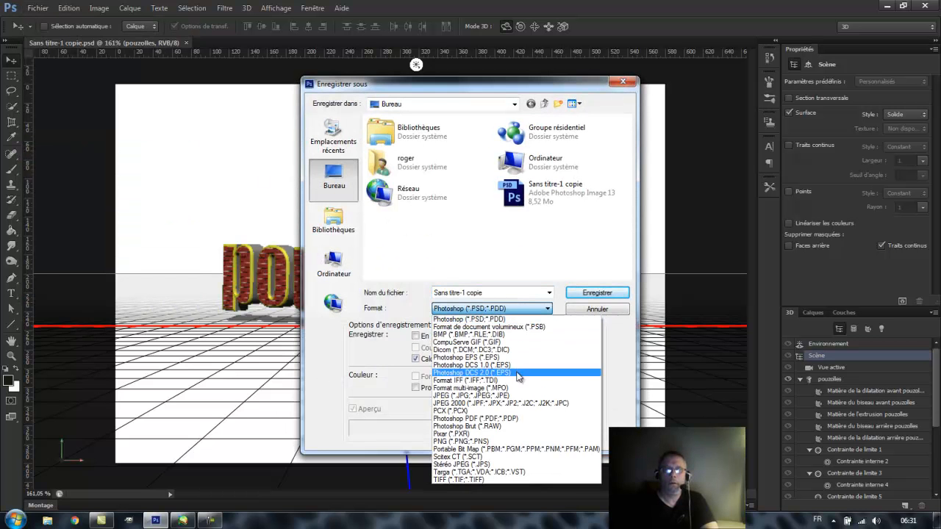
left_click(519, 397)
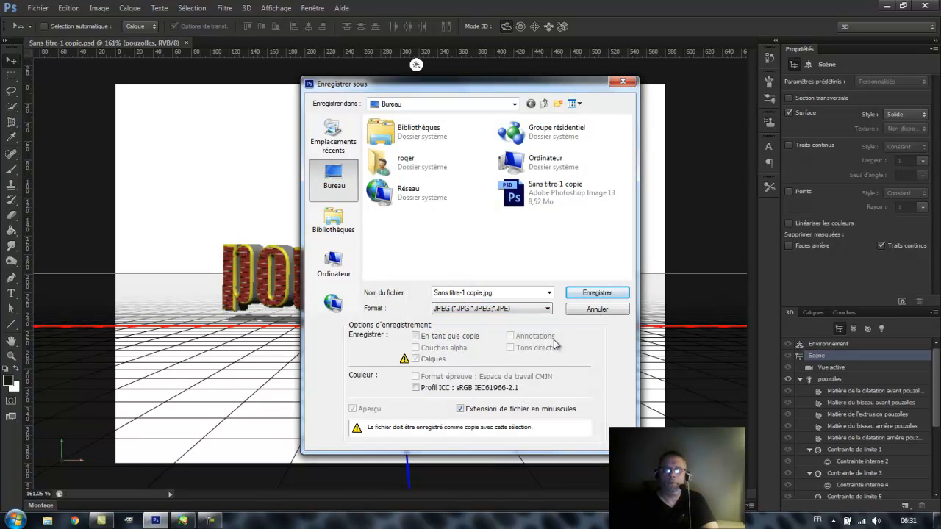
left_click(601, 295)
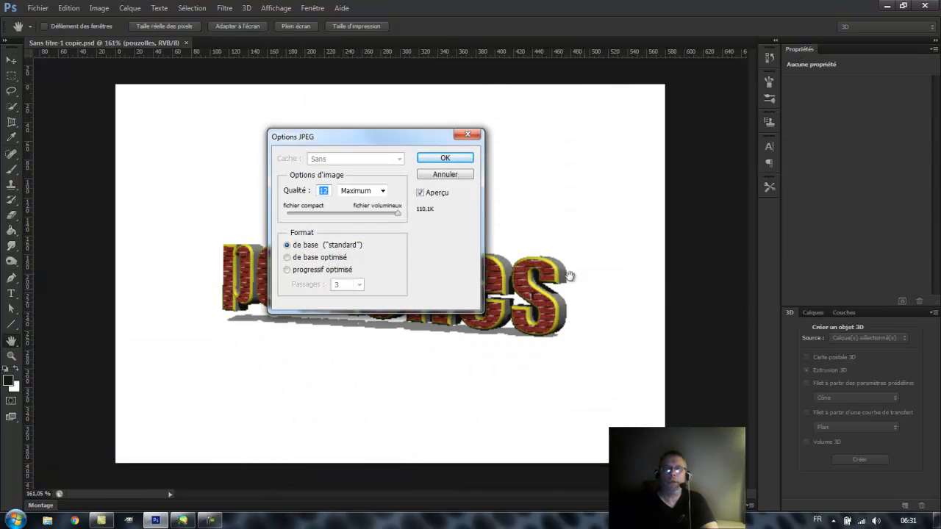
left_click(445, 158)
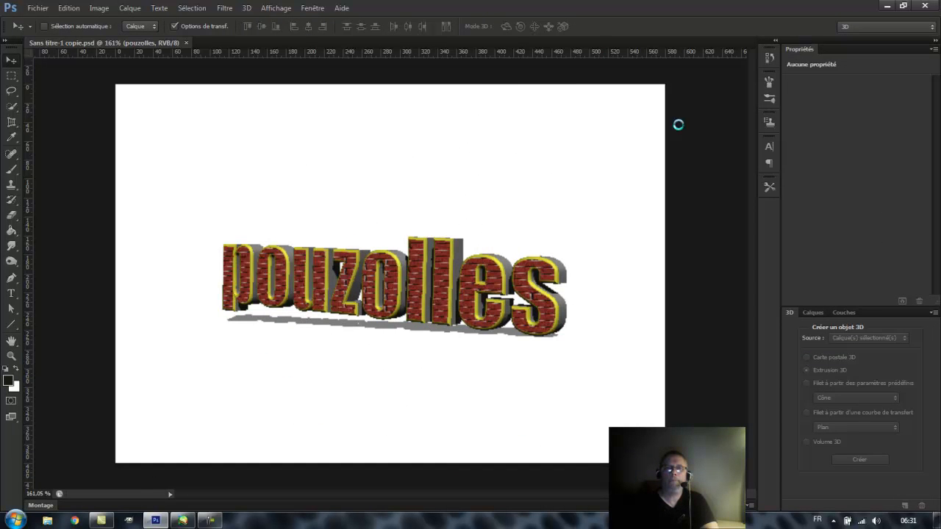
View the saved JPEG Sans titre-1 copie from the desktop in Windows Live Photo Gallery, and switch back to Photoshop.
left_click(887, 5)
double_click(26, 345)
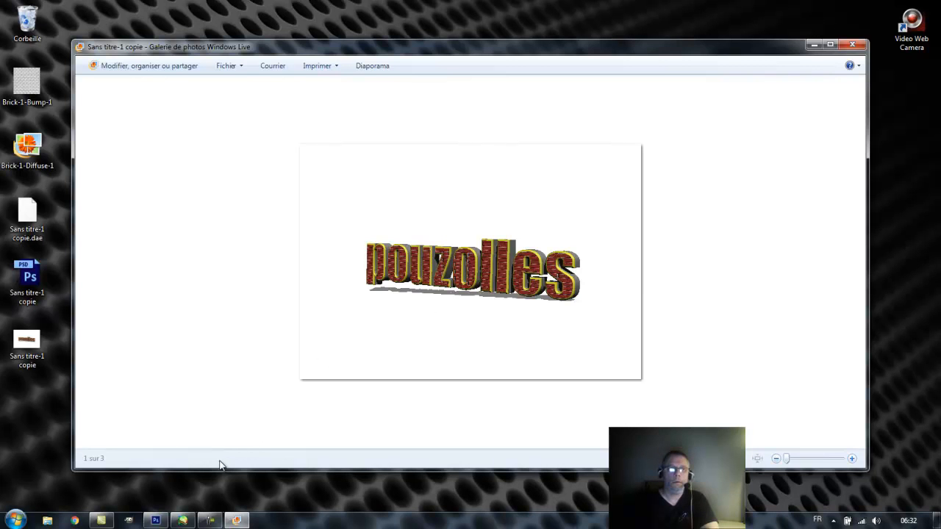
left_click(155, 521)
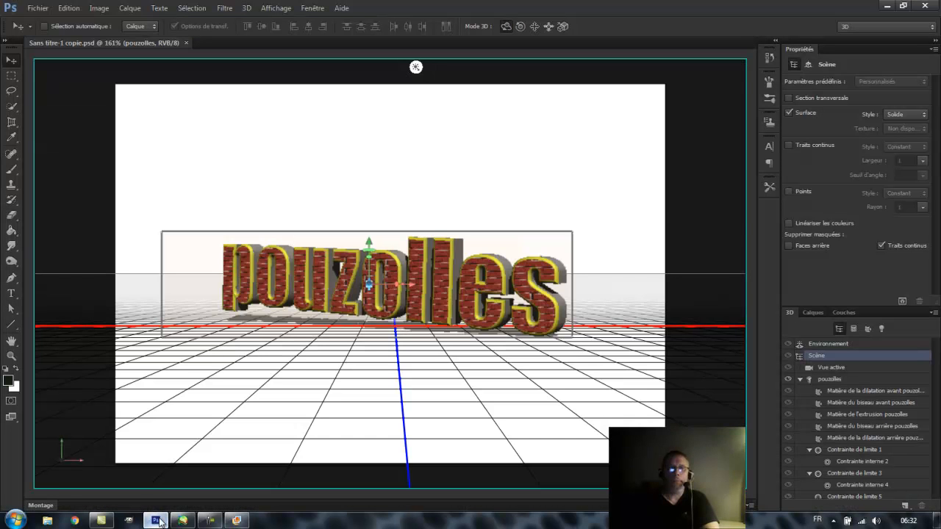
Select the Arrière-plan layer and set the foreground colour to a bright green.
left_click(812, 312)
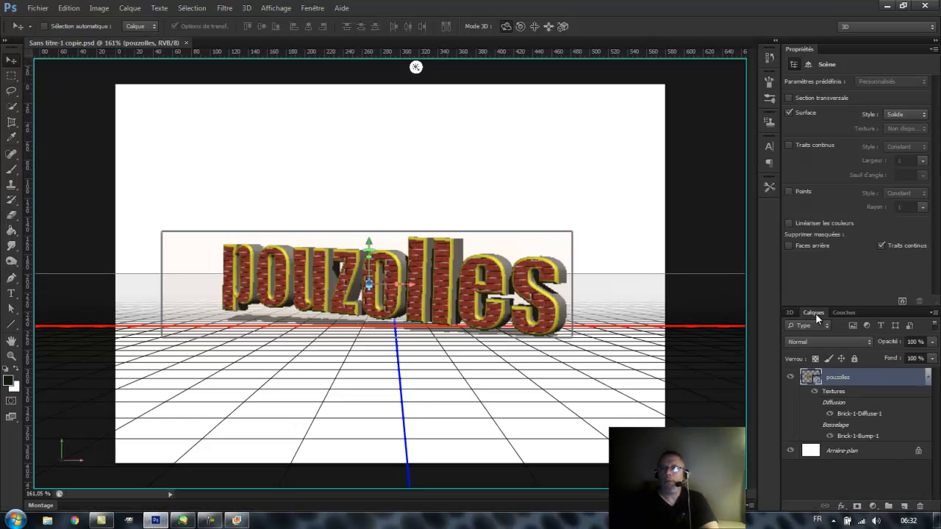
left_click(842, 451)
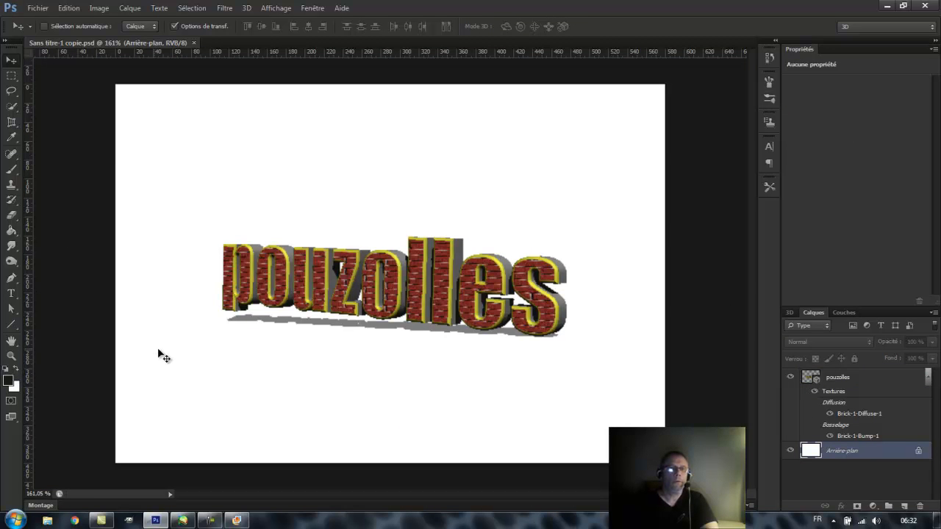
left_click(8, 381)
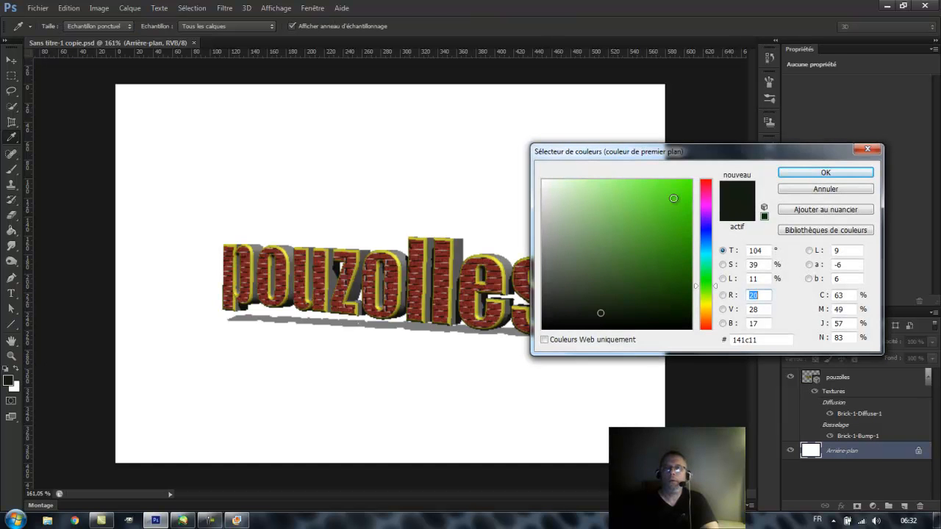
left_click(679, 196)
left_click(800, 175)
key("v")
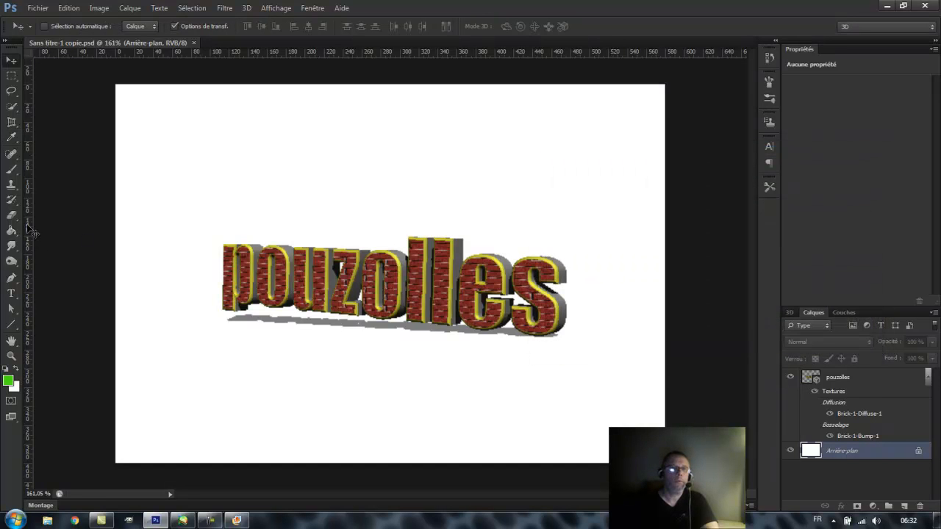
Fill the Arrière-plan layer with the foreground colour (Couleur de premier plan) in Normal mode at 100% opacity.
left_click(71, 10)
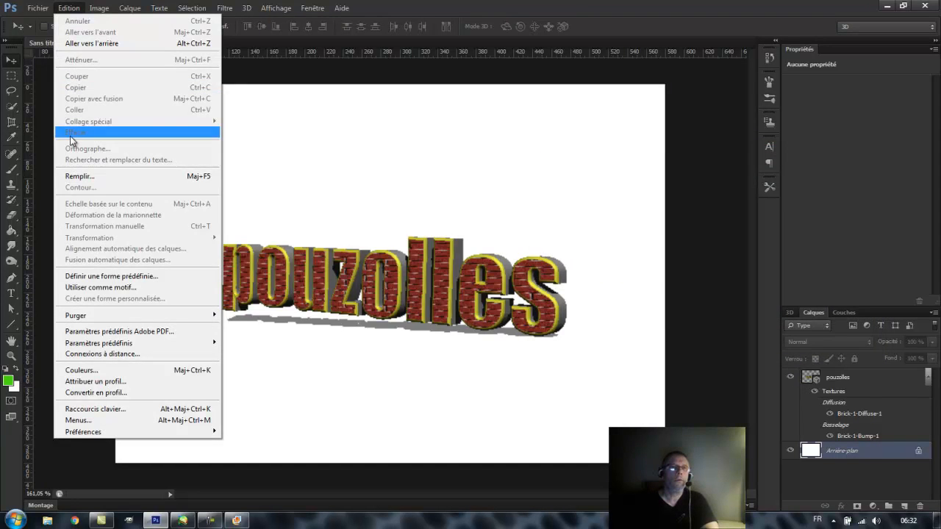
left_click(78, 176)
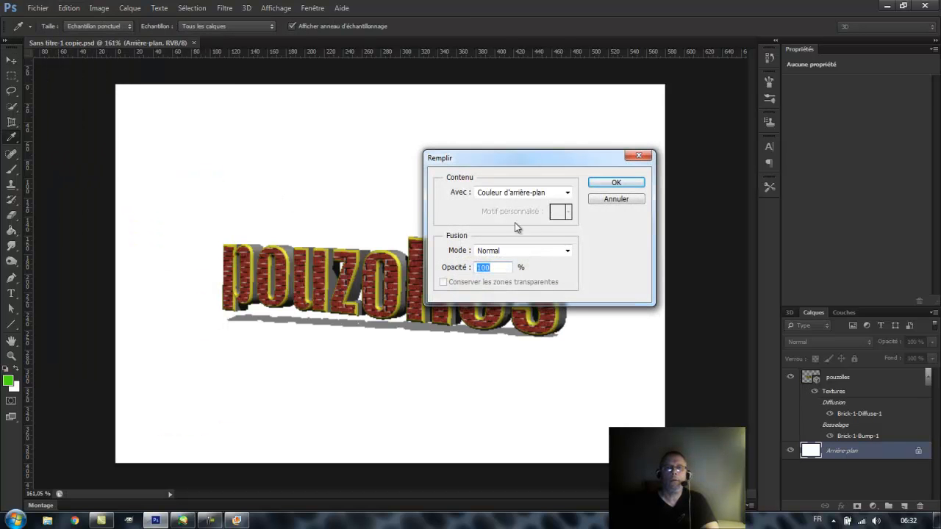
left_click(564, 193)
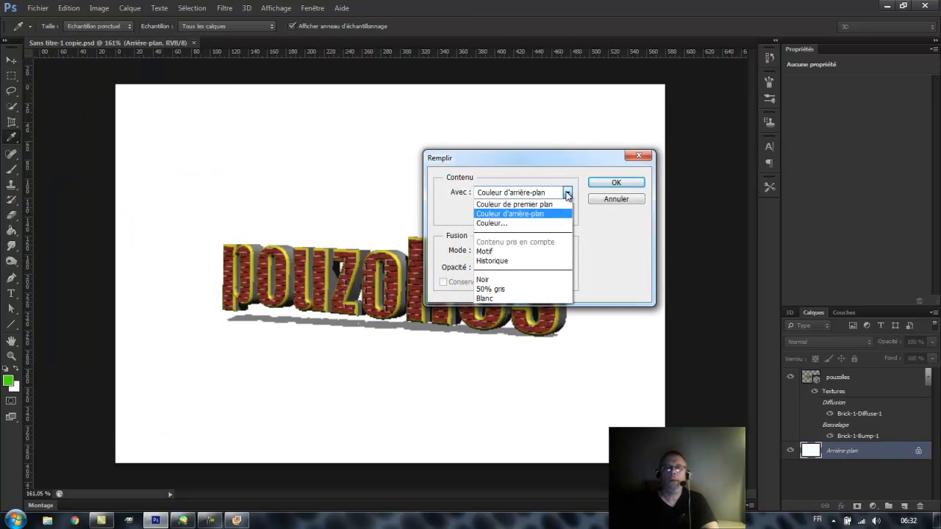
left_click(555, 204)
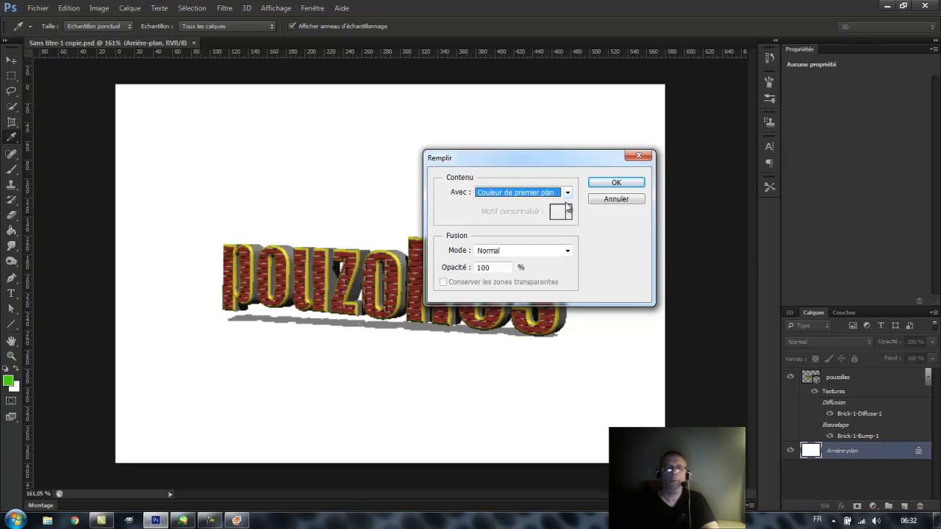
left_click(624, 185)
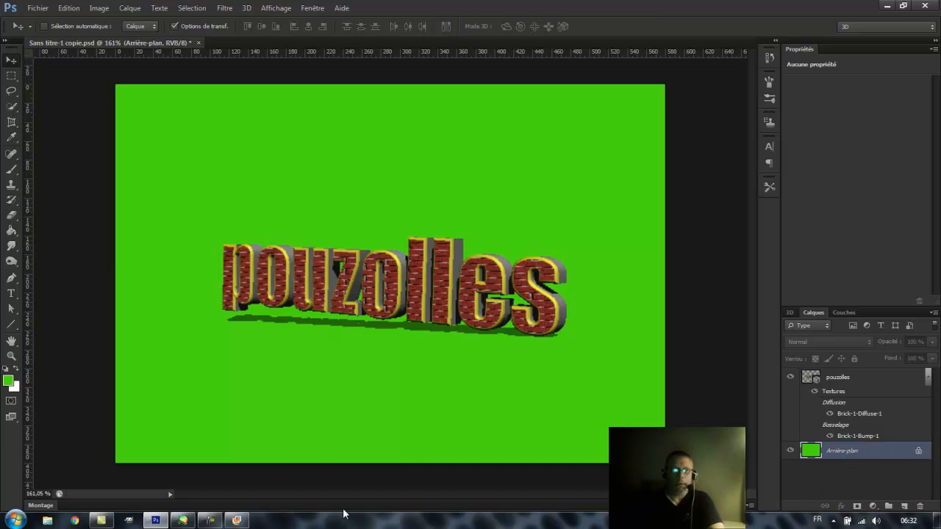
left_click(209, 522)
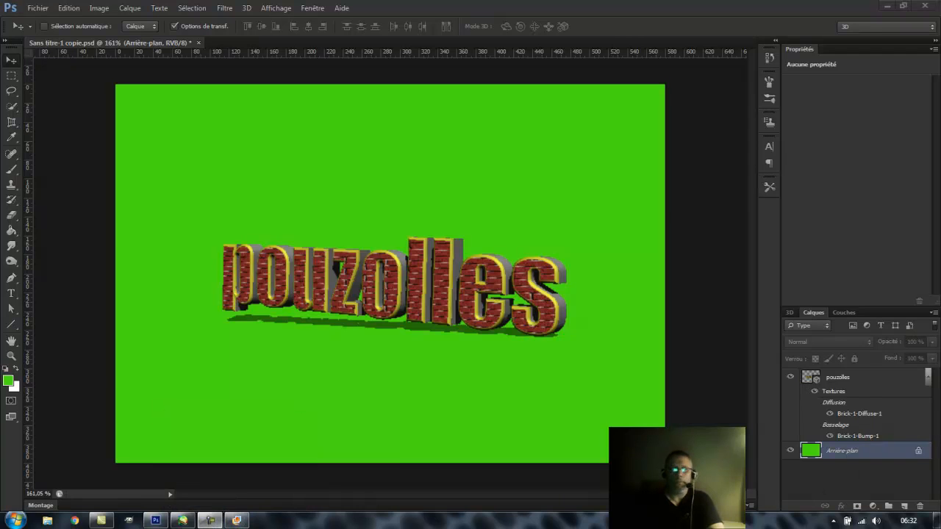